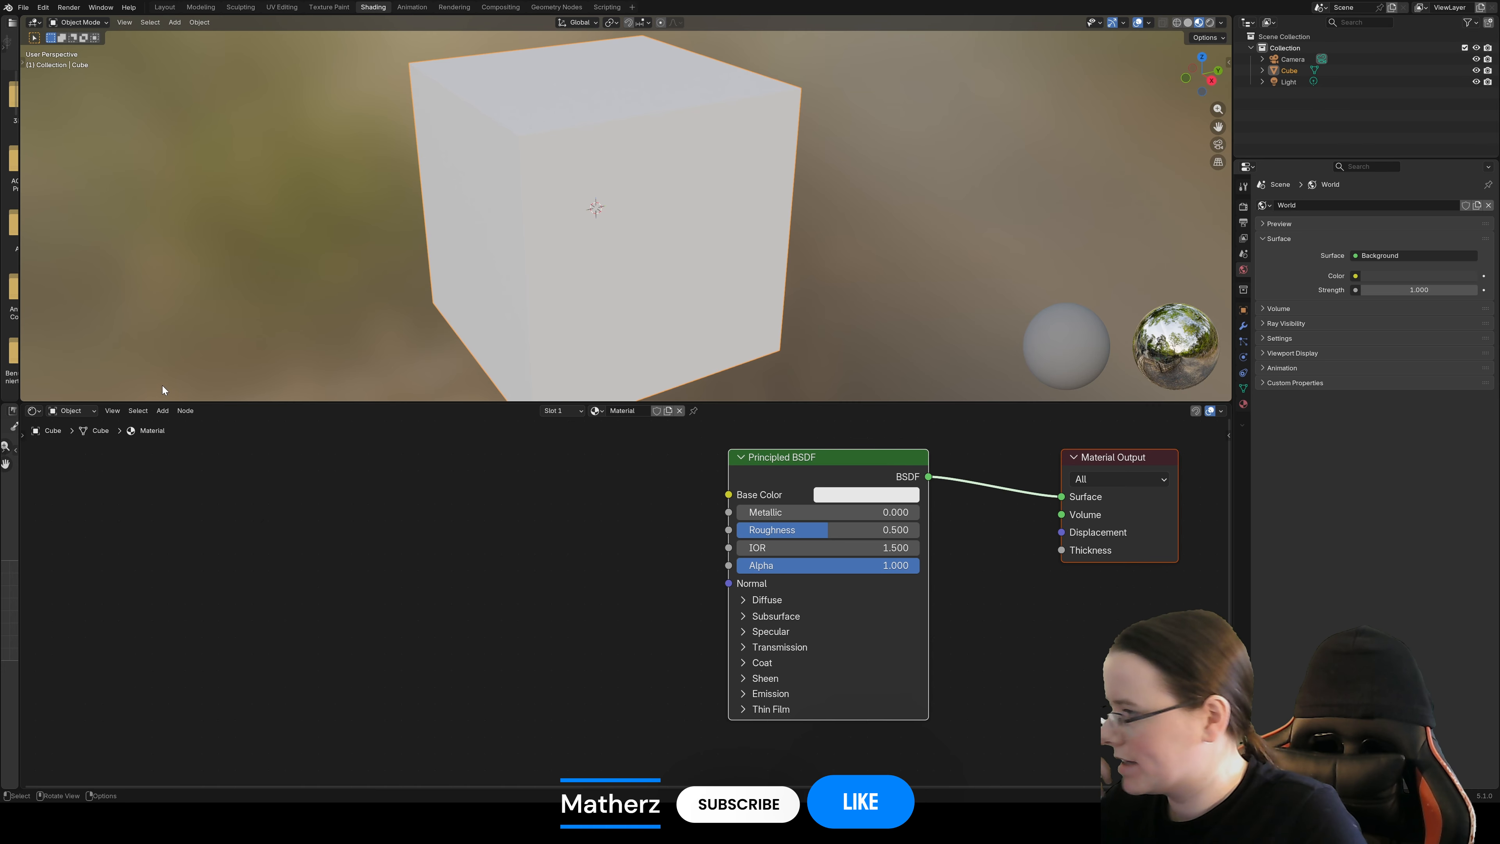
# - Add a Voronoi Texture node to the cube's material and connect its Color output to the Principled BSDF's Base Color
pyautogui.click(164, 411)
pyautogui.moveTo(168, 489)
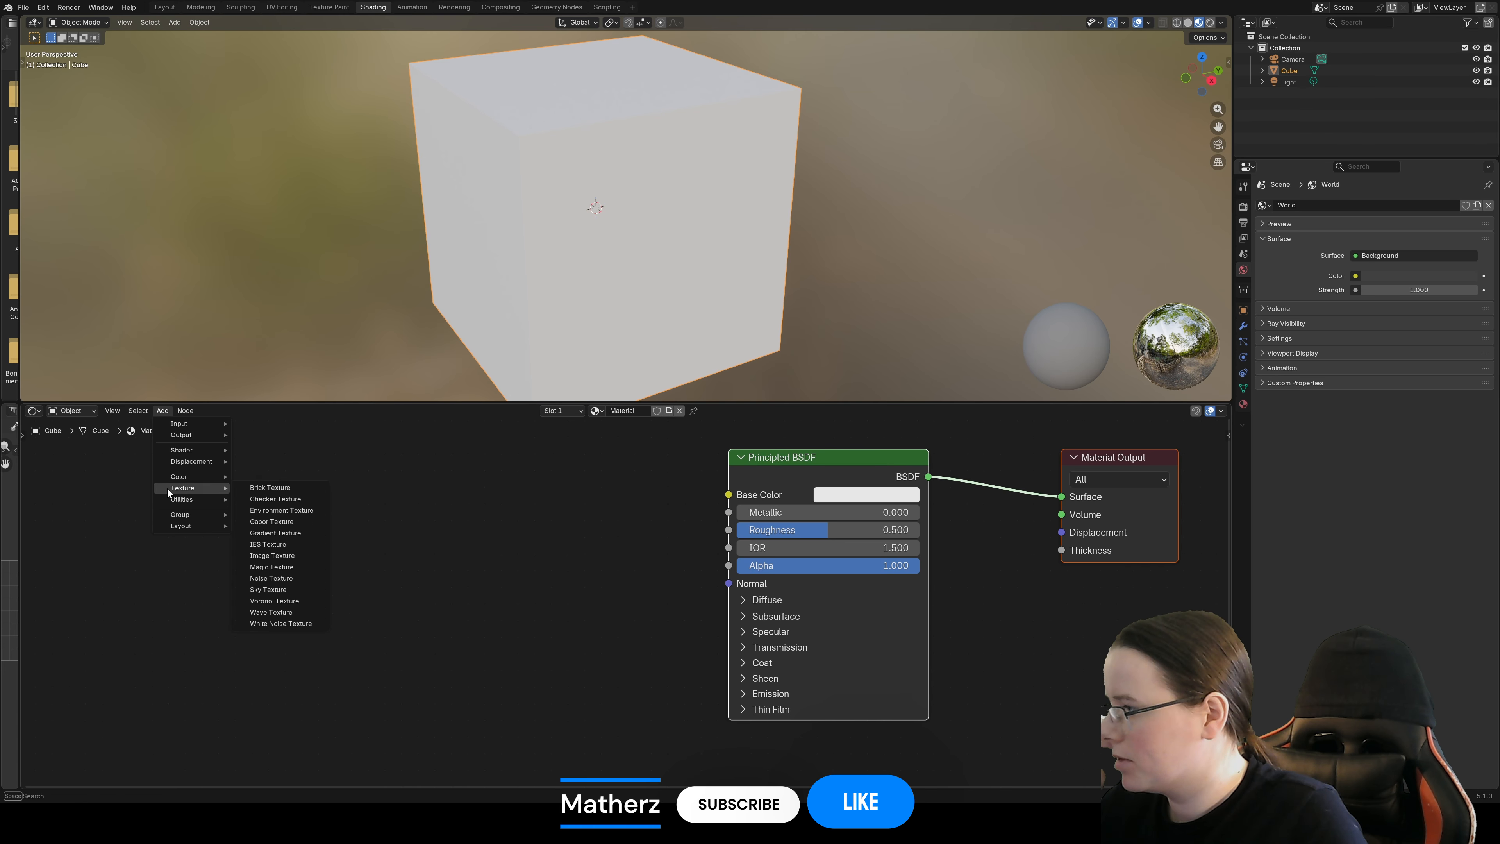
pyautogui.click(307, 601)
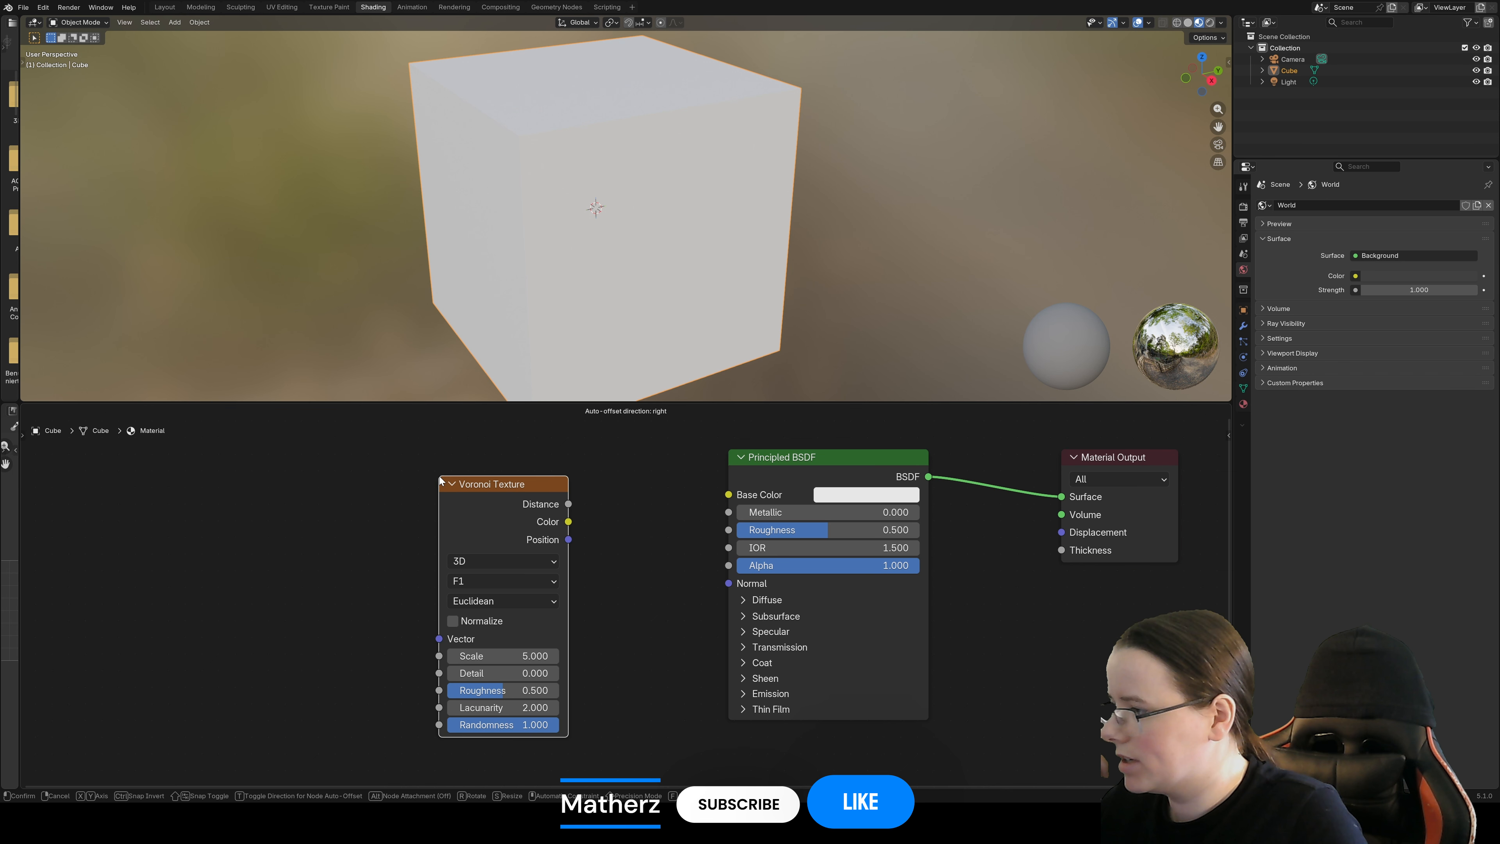
pyautogui.click(570, 523)
pyautogui.moveTo(569, 522); pyautogui.dragTo(728, 494)
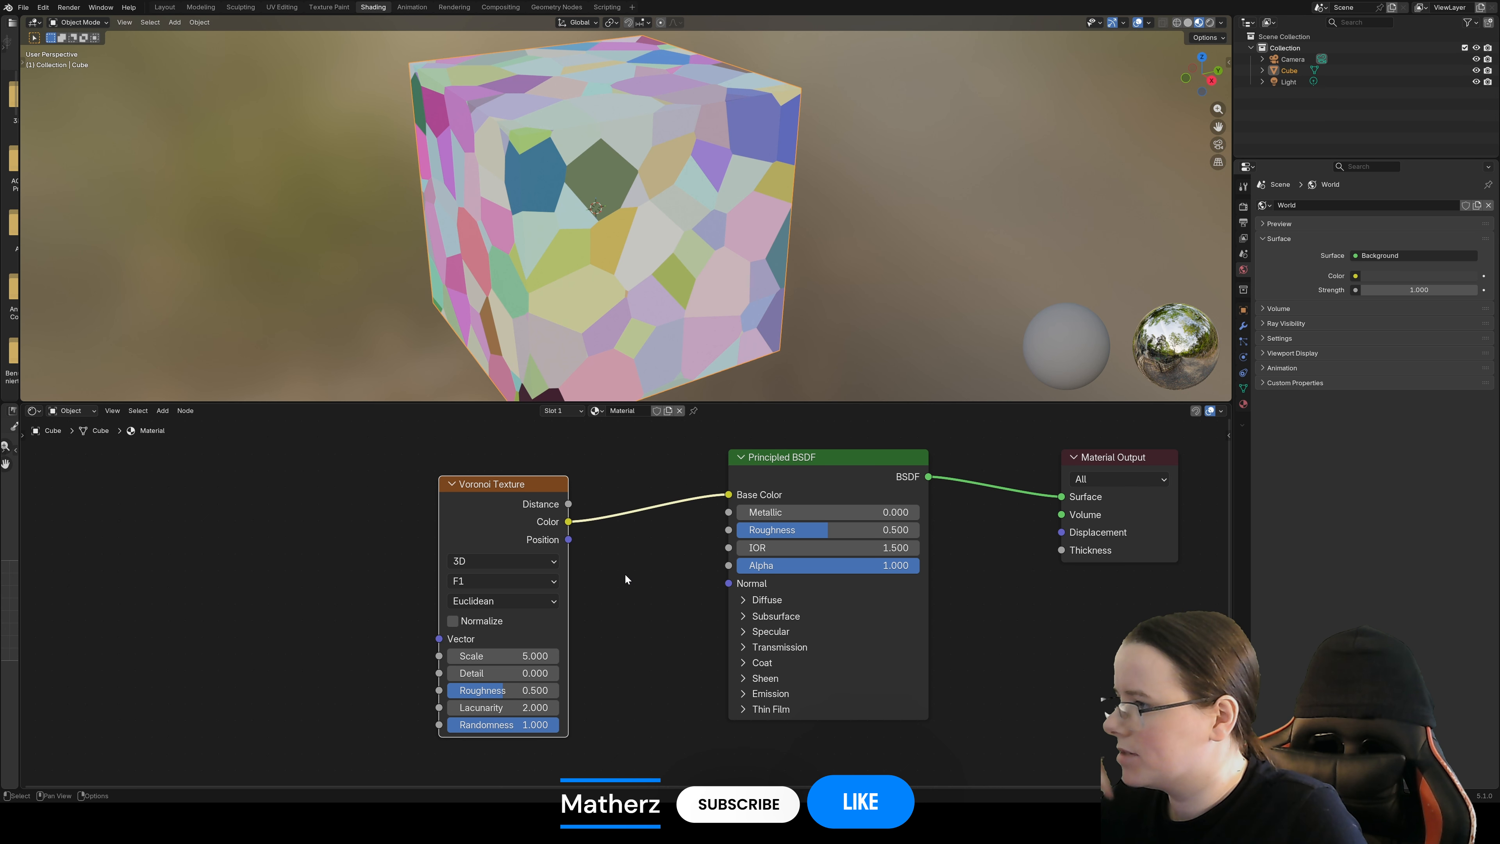
# - Try the Manhattan, Chebychev and Minkowski distance metrics on the Voronoi Texture, including a Minkowski exponent of 0.400 and a lacunarity of 8.000
pyautogui.click(516, 599)
pyautogui.click(520, 657)
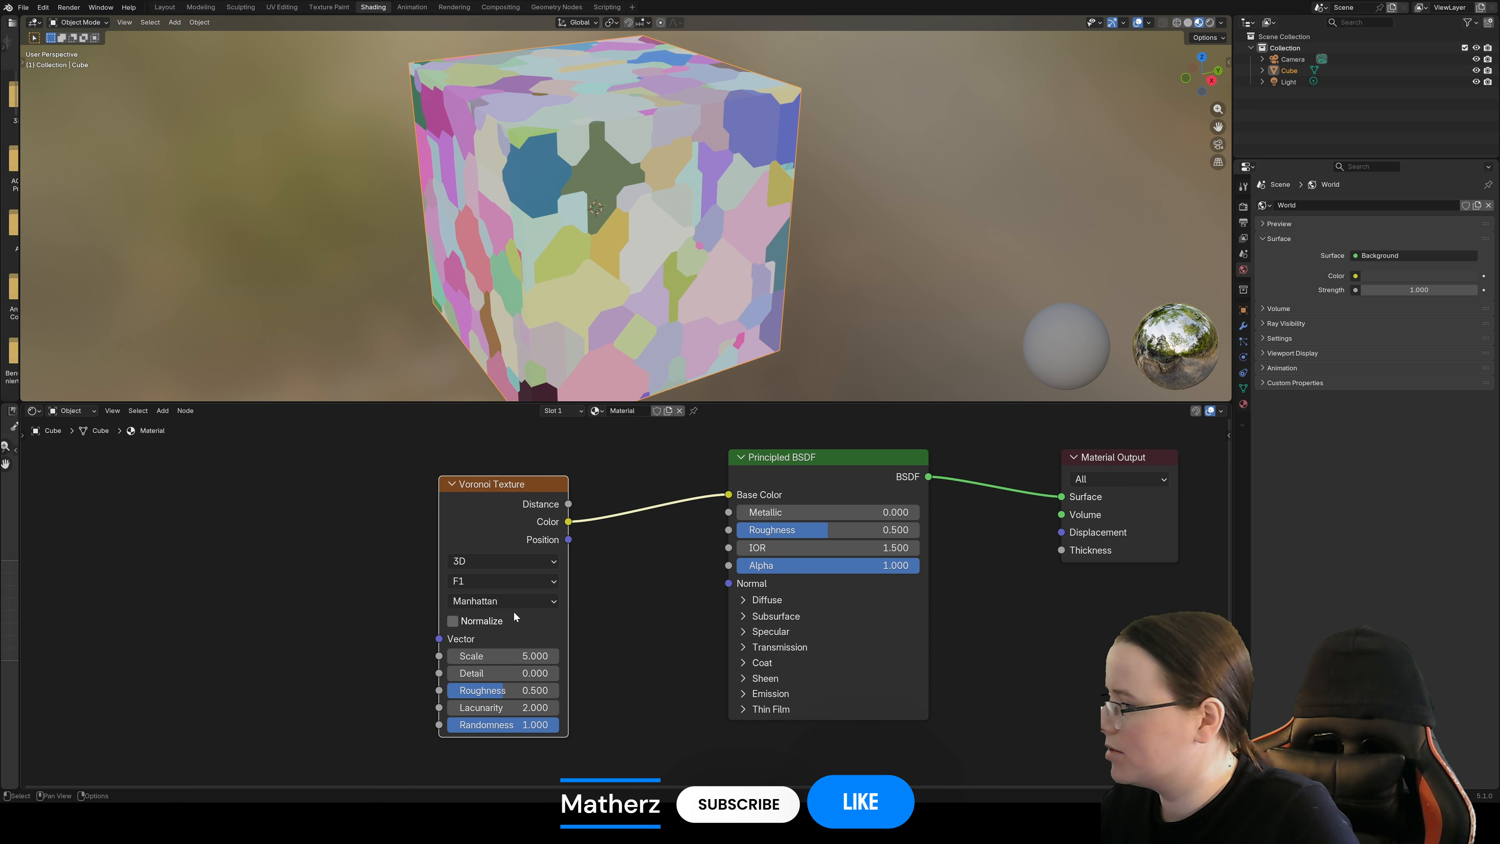
pyautogui.click(524, 597)
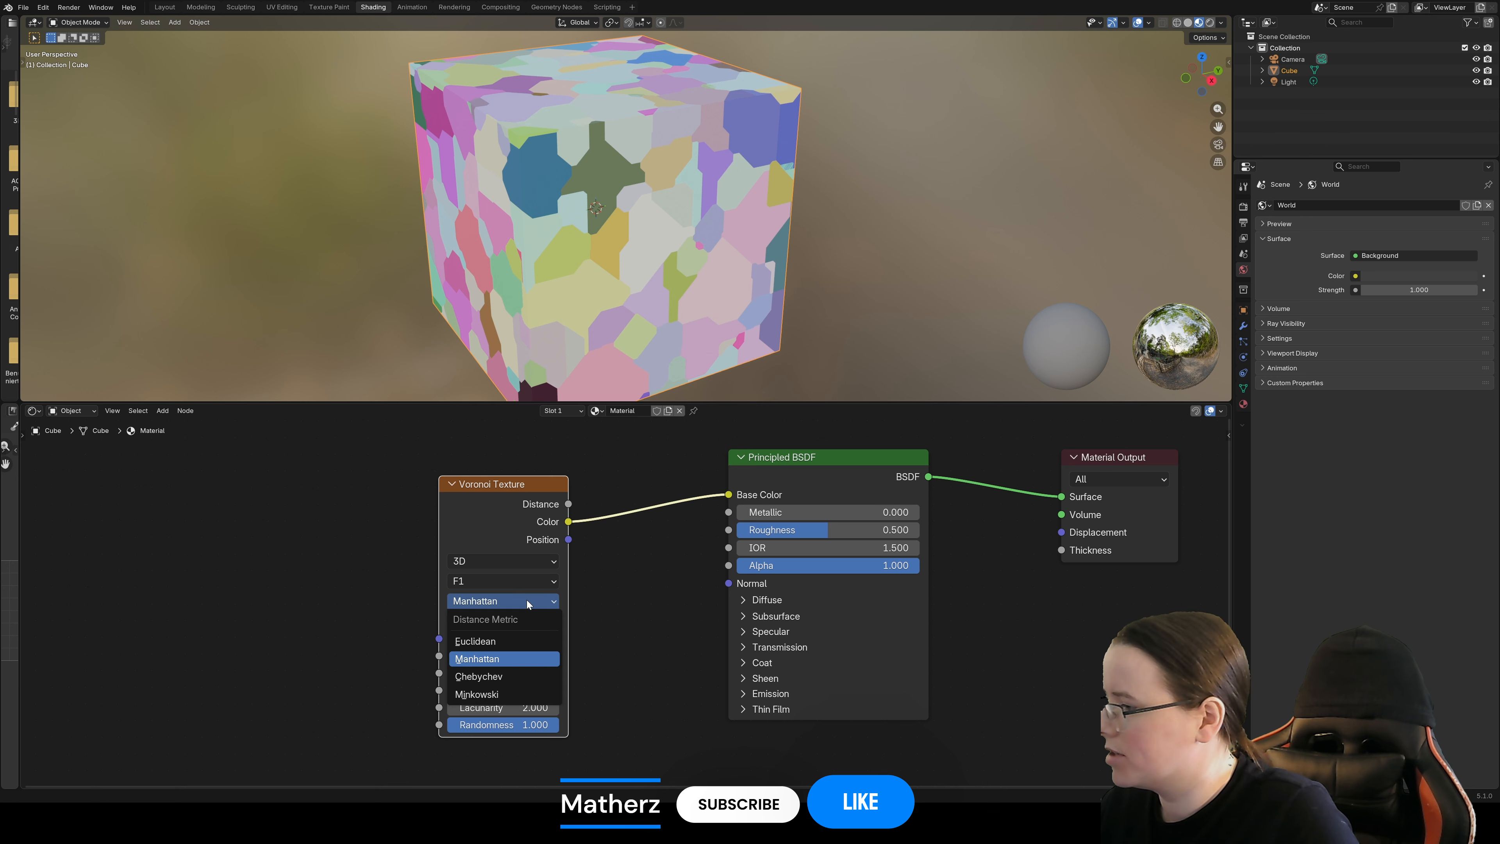
pyautogui.click(522, 677)
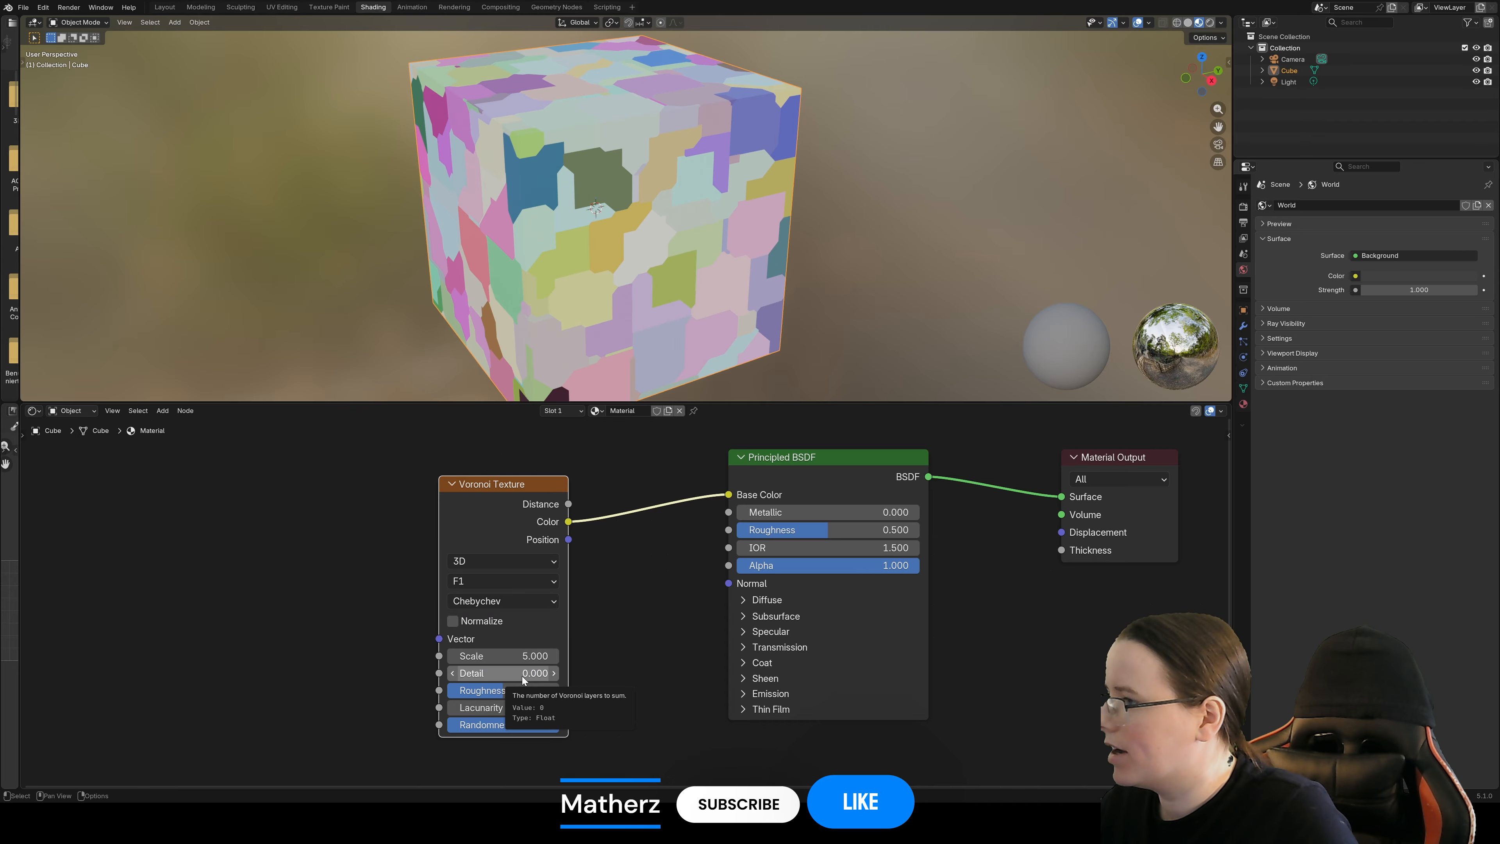
pyautogui.click(518, 597)
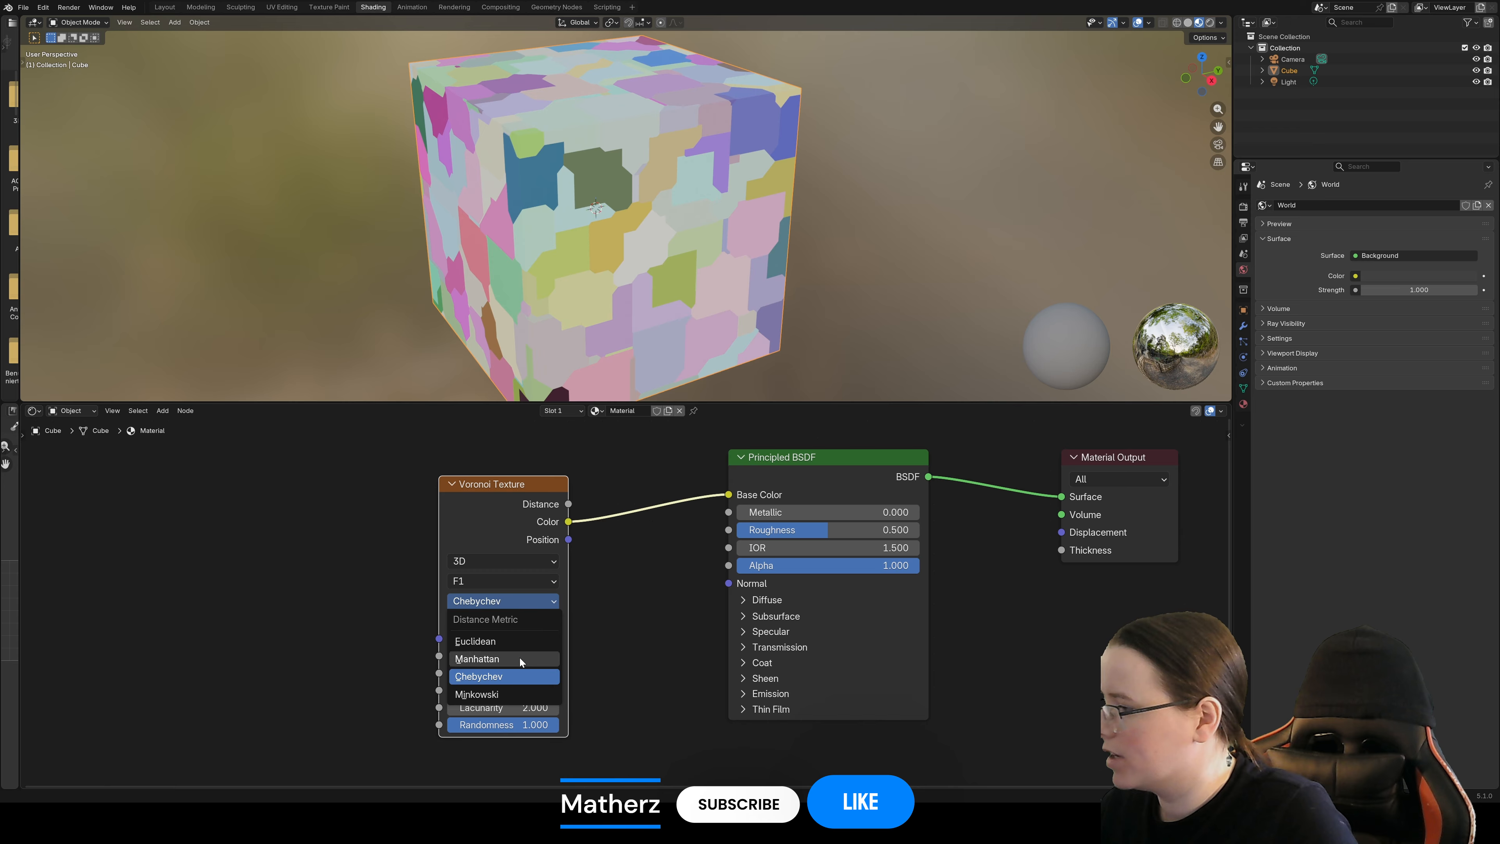
pyautogui.click(516, 694)
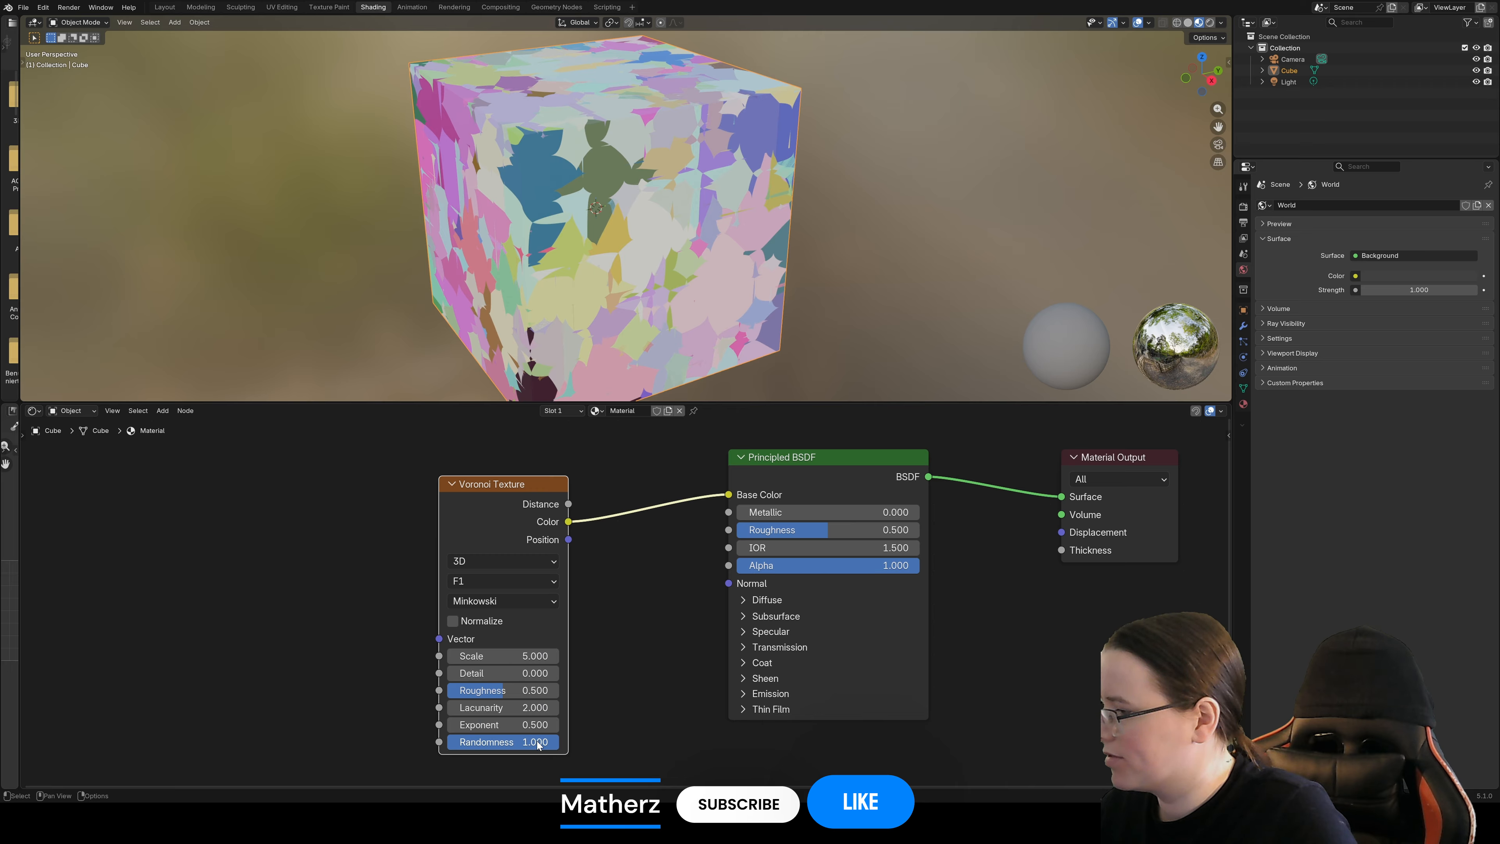
pyautogui.moveTo(534, 724)
pyautogui.mouseDown()
pyautogui.moveTo(585, 725)
pyautogui.moveTo(484, 725)
pyautogui.moveTo(579, 724)
pyautogui.moveTo(532, 725)
pyautogui.mouseUp()
pyautogui.click(516, 601)
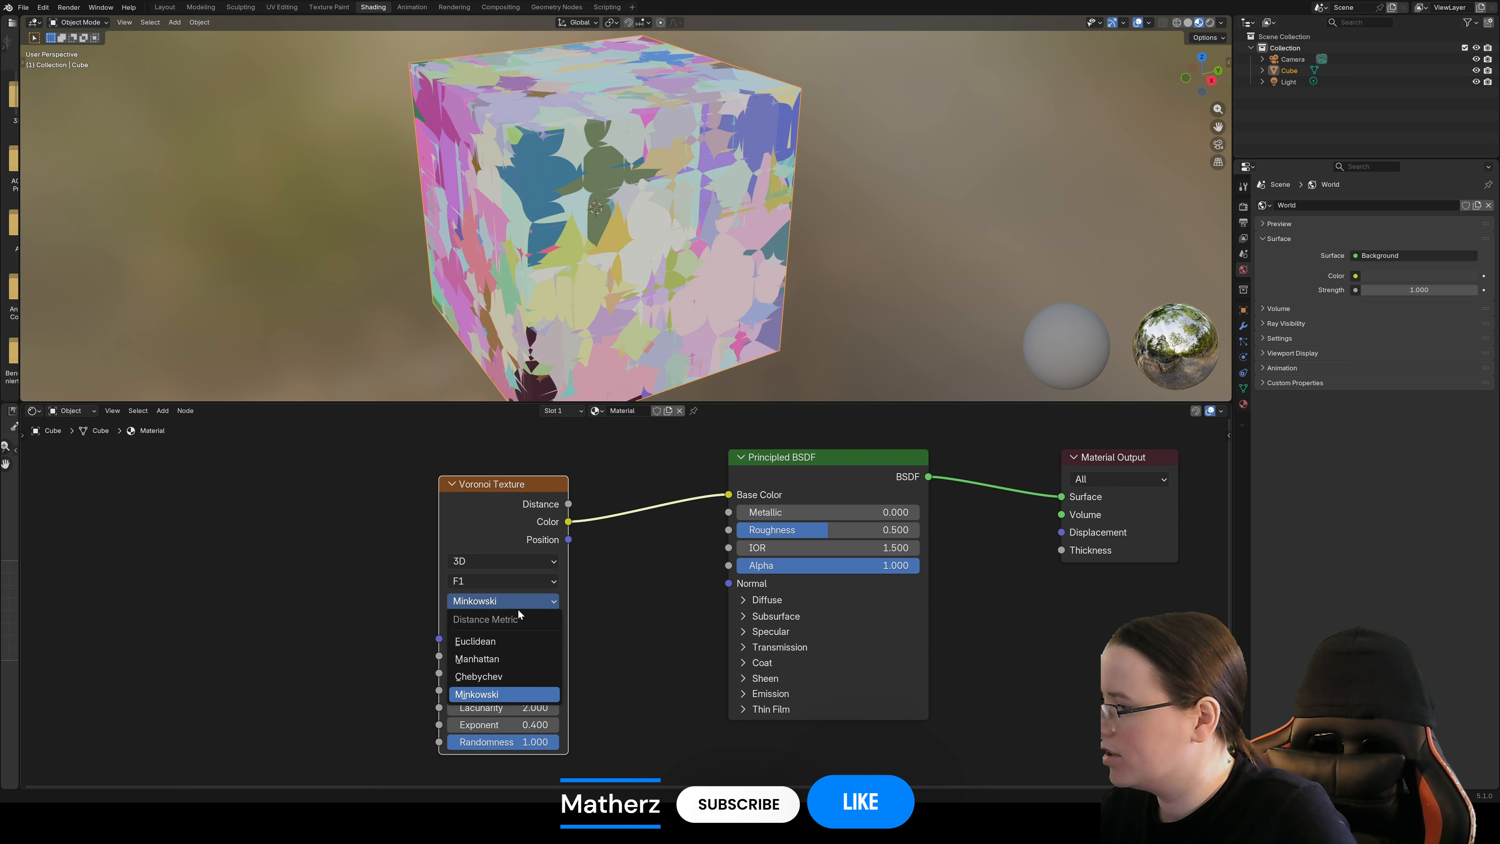
pyautogui.click(515, 671)
pyautogui.moveTo(512, 710)
pyautogui.mouseDown()
pyautogui.moveTo(531, 711)
pyautogui.moveTo(462, 725)
pyautogui.moveTo(531, 724)
pyautogui.mouseUp()
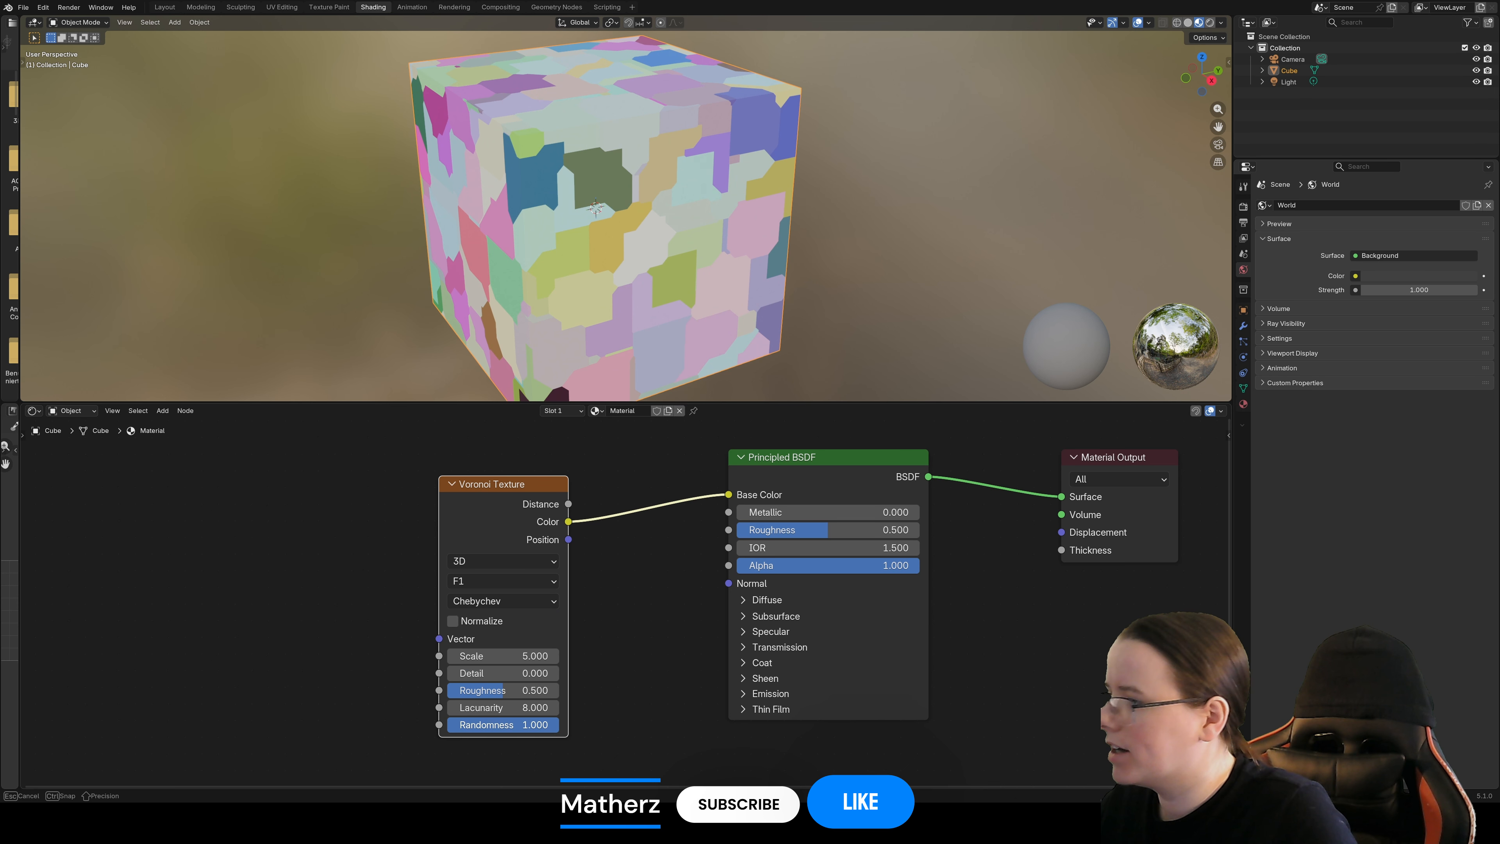
# - Set the Voronoi Texture to Manhattan with scale 5.300, lacunarity 16.300 and randomness 1.000, and move the node farther from the shader
pyautogui.click(493, 601)
pyautogui.click(495, 660)
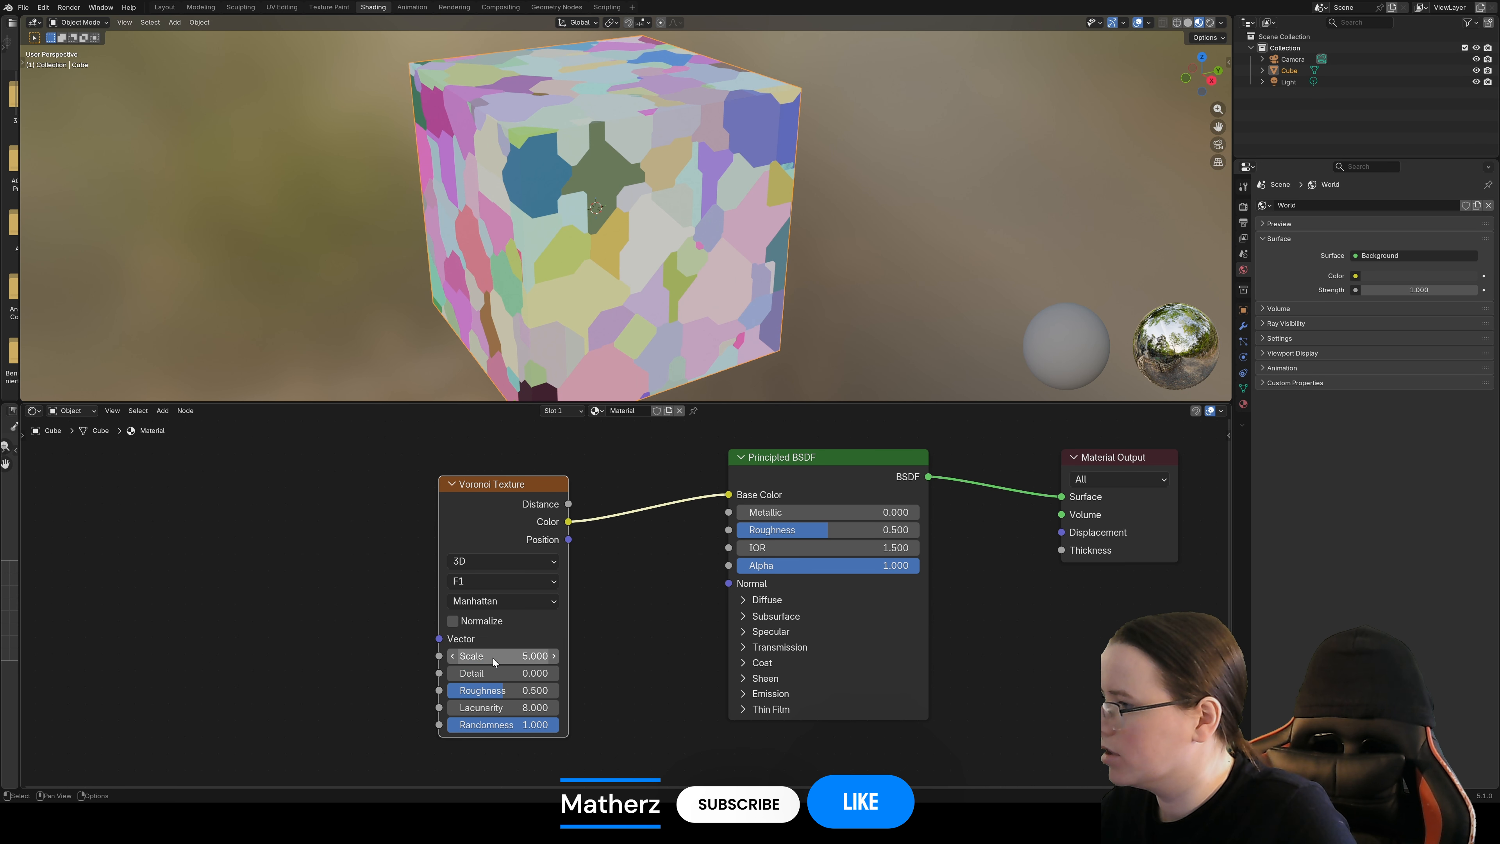
pyautogui.moveTo(494, 661); pyautogui.dragTo(466, 724)
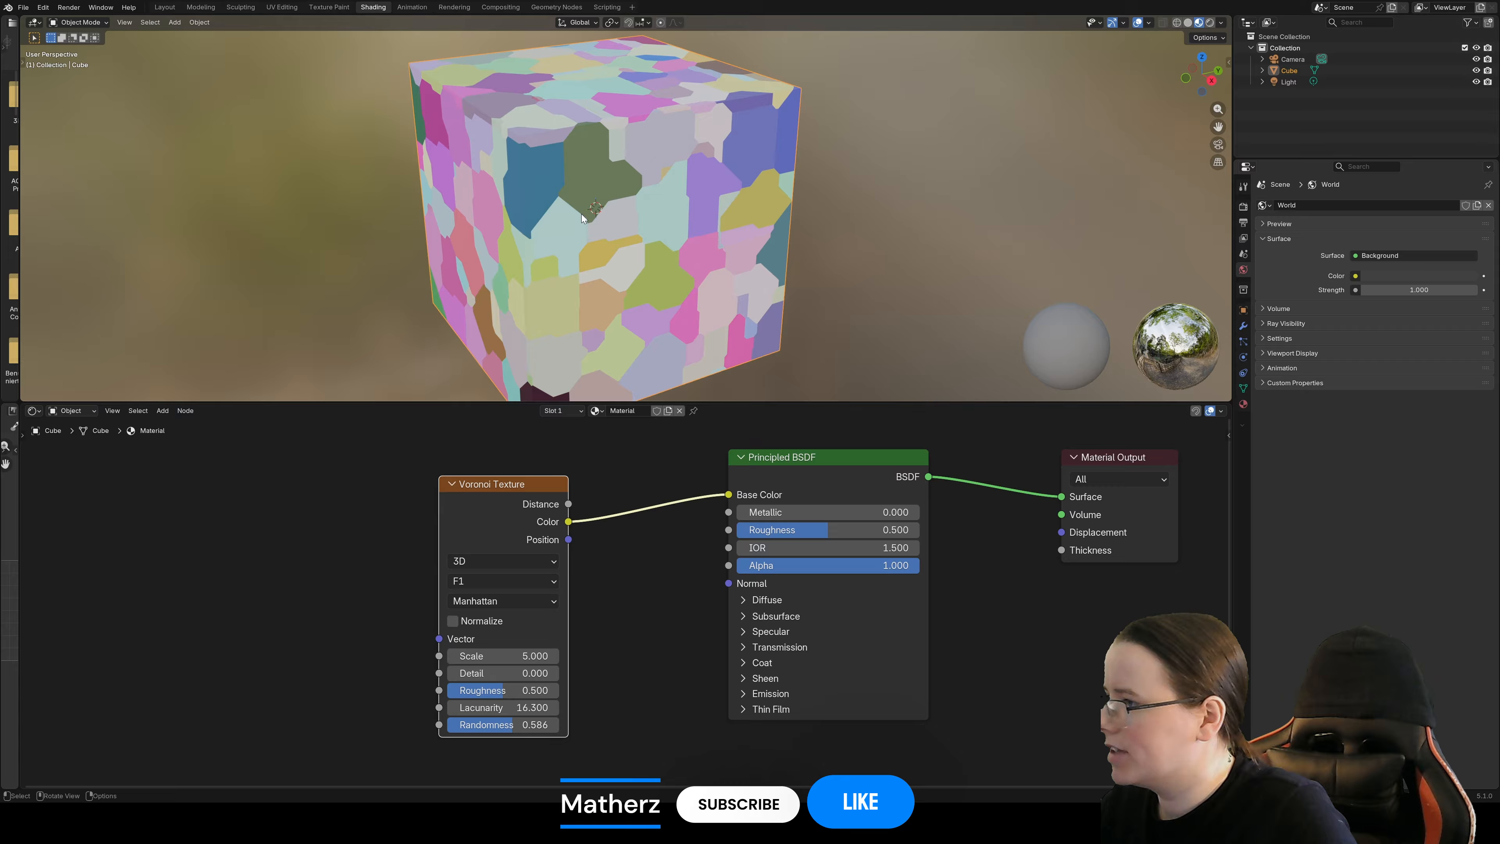
pyautogui.moveTo(502, 656)
pyautogui.mouseDown()
pyautogui.moveTo(480, 656)
pyautogui.moveTo(524, 656)
pyautogui.moveTo(506, 656)
pyautogui.mouseUp()
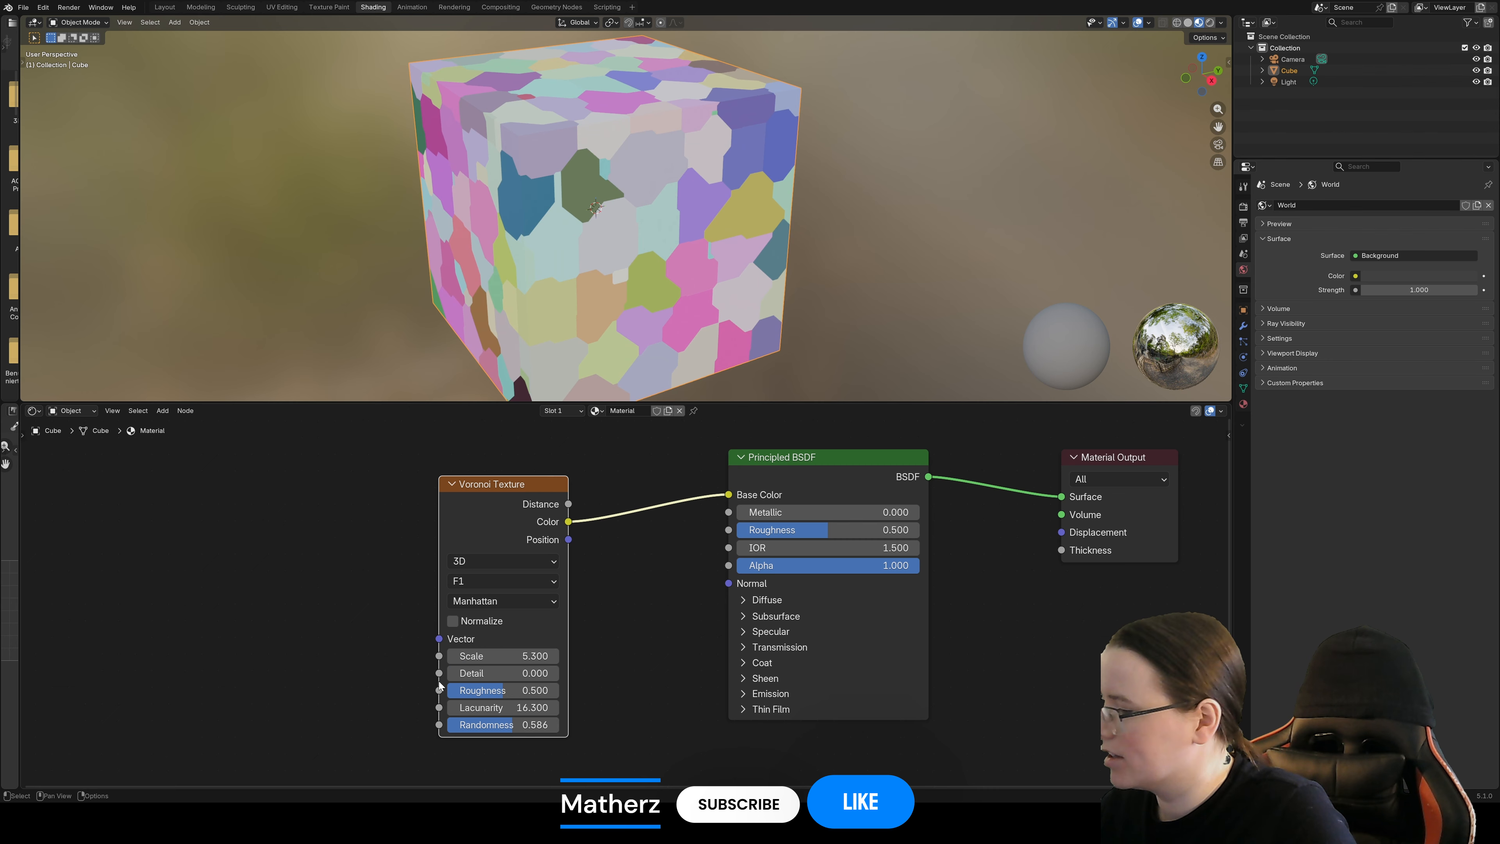
pyautogui.moveTo(508, 729); pyautogui.dragTo(559, 729)
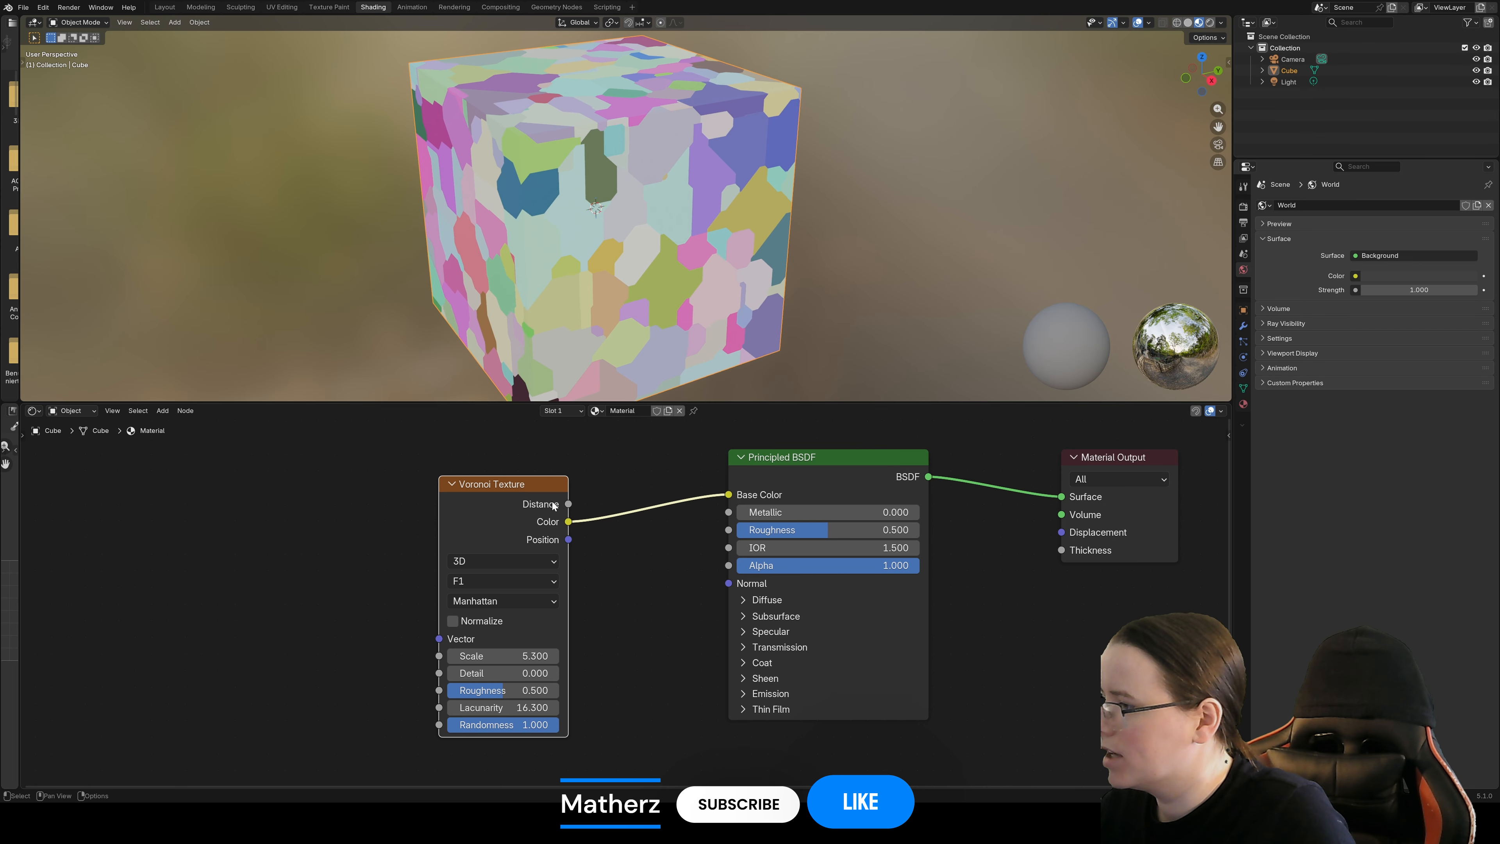
pyautogui.moveTo(554, 506); pyautogui.dragTo(286, 505)
# - Try a Noise Texture with scale 27.800 after the Voronoi Texture, delete it and reconnect the Voronoi Color to Base Color
pyautogui.click(162, 410)
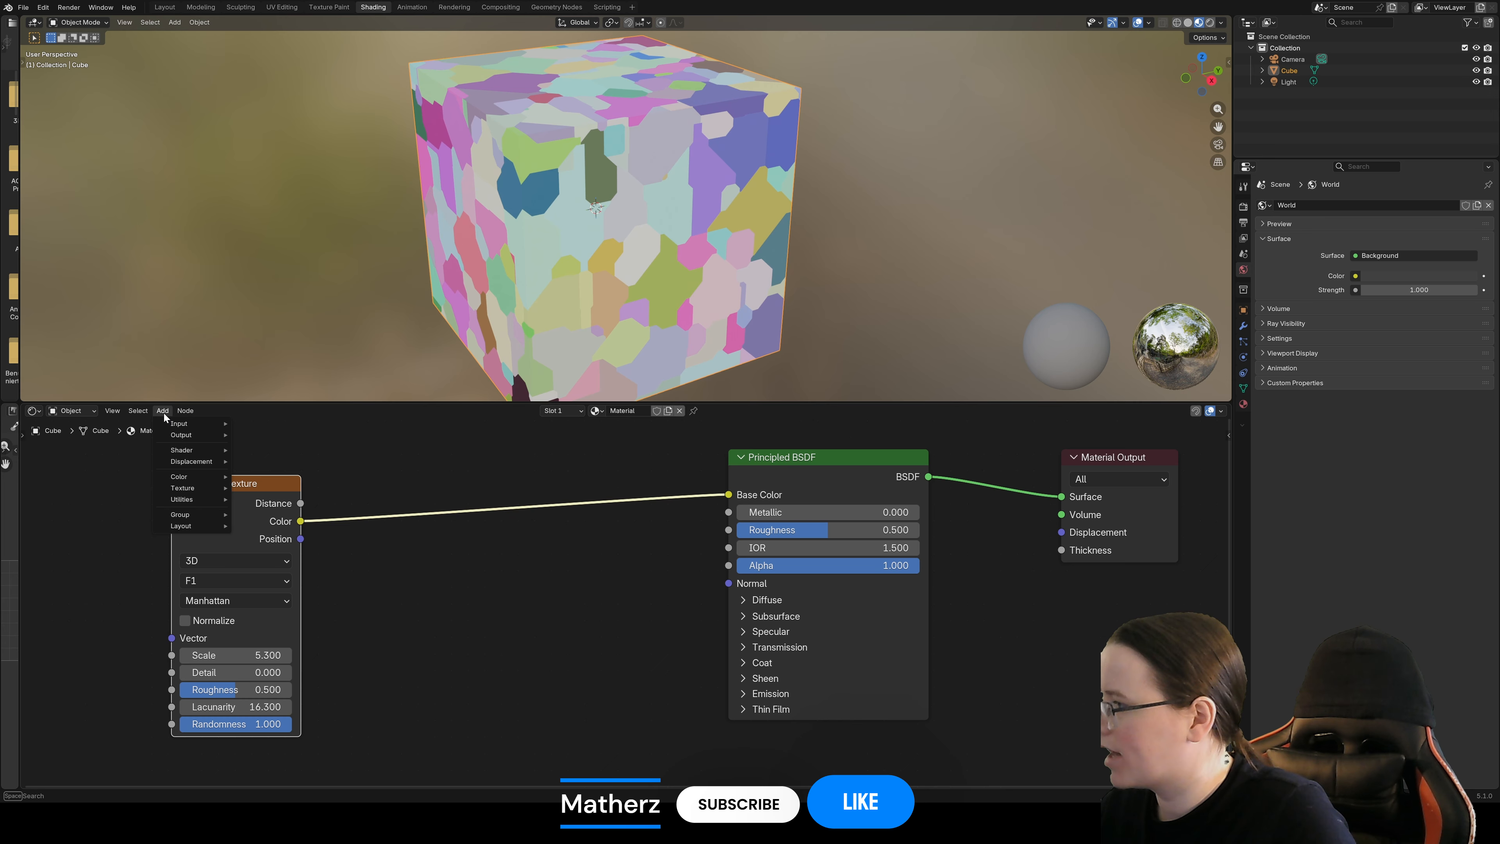
pyautogui.write('n')
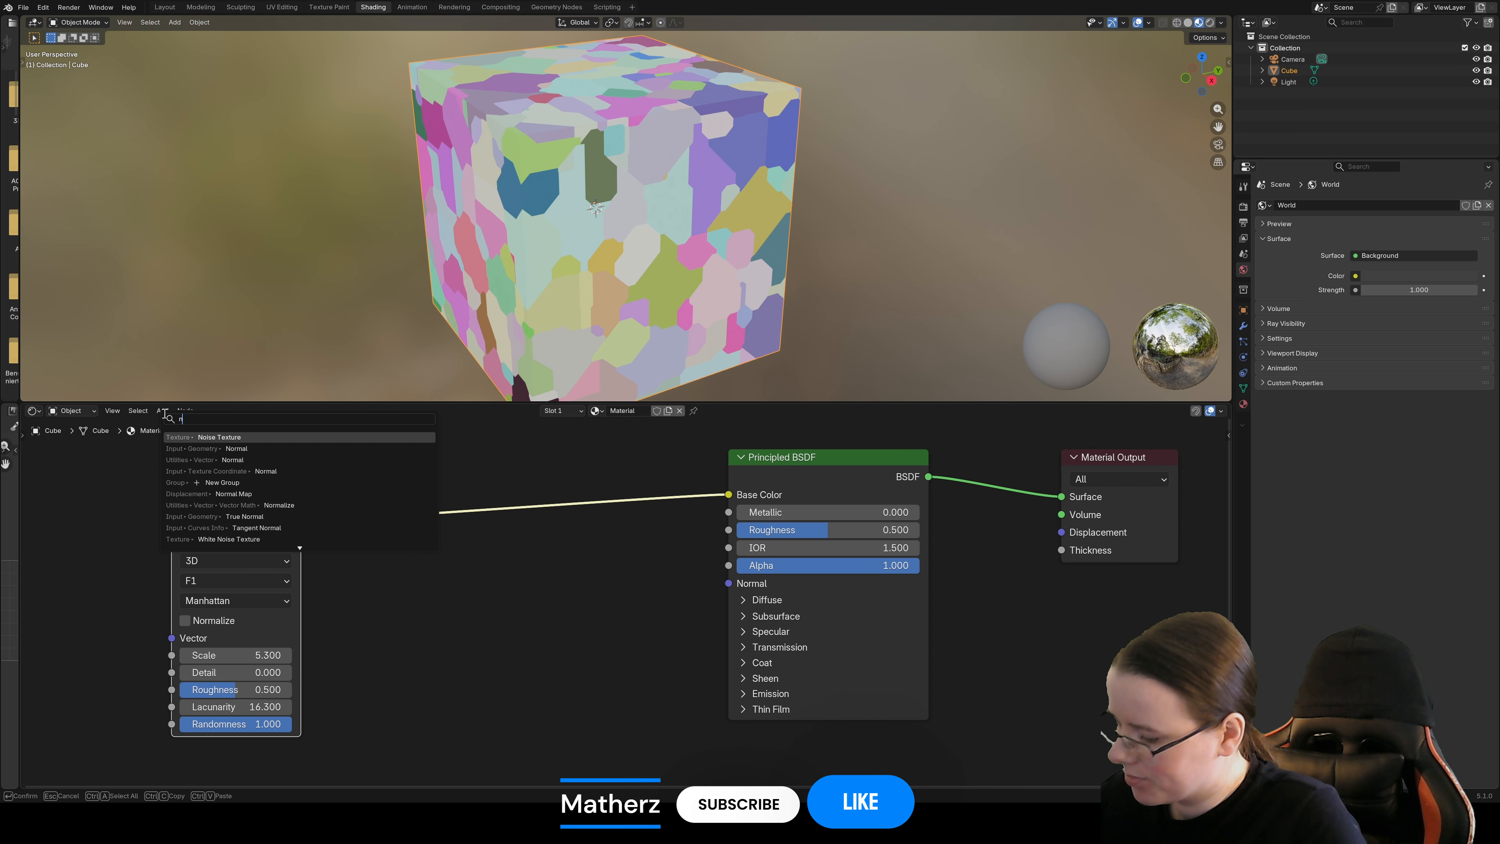
pyautogui.write('oise')
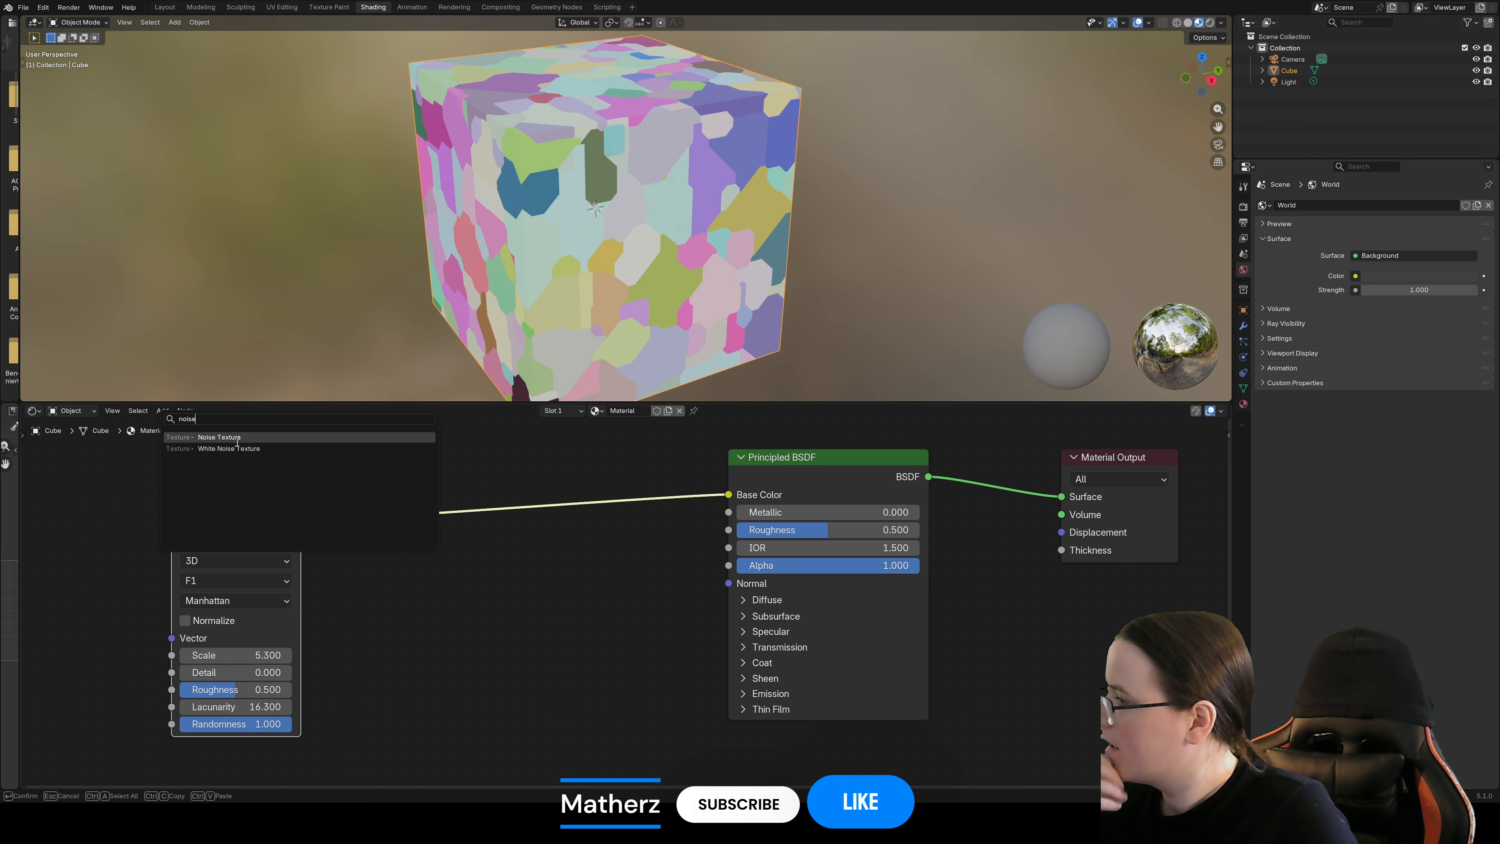
pyautogui.click(238, 440)
pyautogui.click(467, 473)
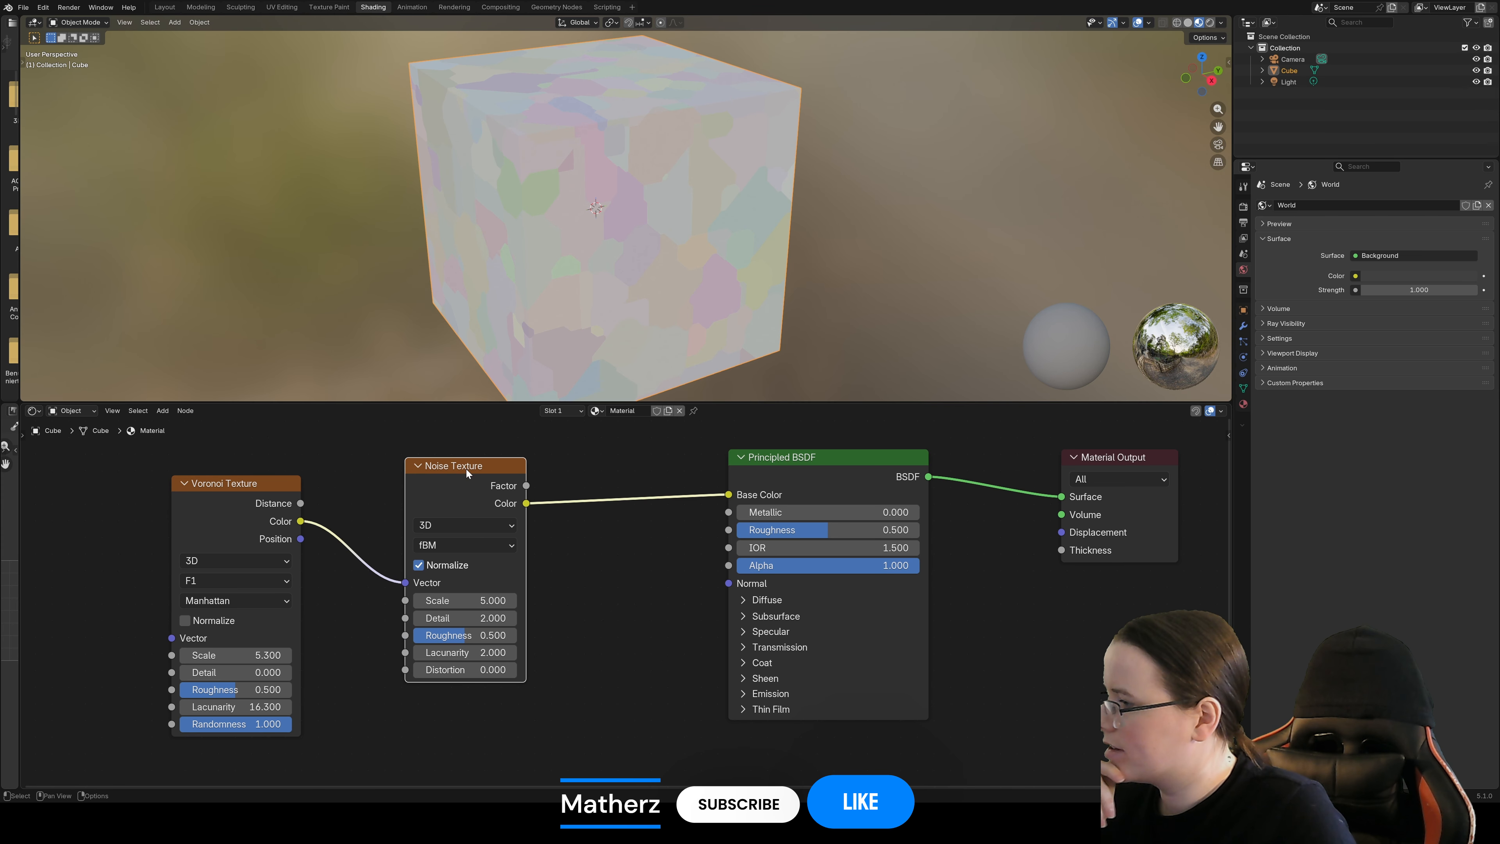
pyautogui.moveTo(466, 601)
pyautogui.mouseDown()
pyautogui.moveTo(514, 600)
pyautogui.moveTo(397, 598)
pyautogui.moveTo(405, 636)
pyautogui.moveTo(472, 600)
pyautogui.moveTo(608, 601)
pyautogui.moveTo(462, 598)
pyautogui.mouseUp()
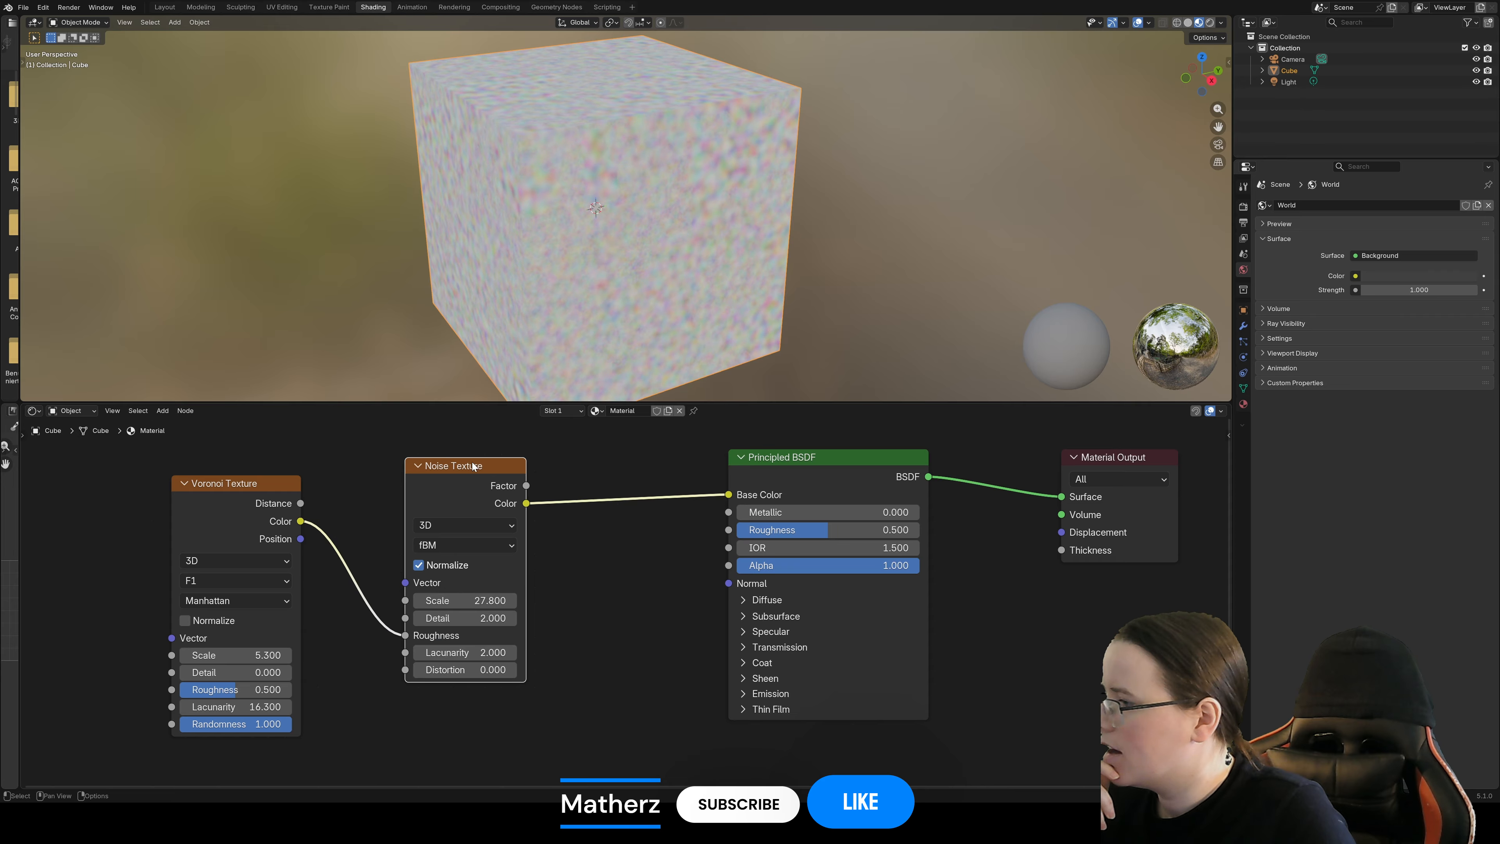
pyautogui.press('x')
pyautogui.moveTo(301, 521); pyautogui.dragTo(729, 495)
# - Insert a Color Ramp node on the link between the Voronoi Texture's Color and the Principled BSDF's Base Color
pyautogui.click(163, 410)
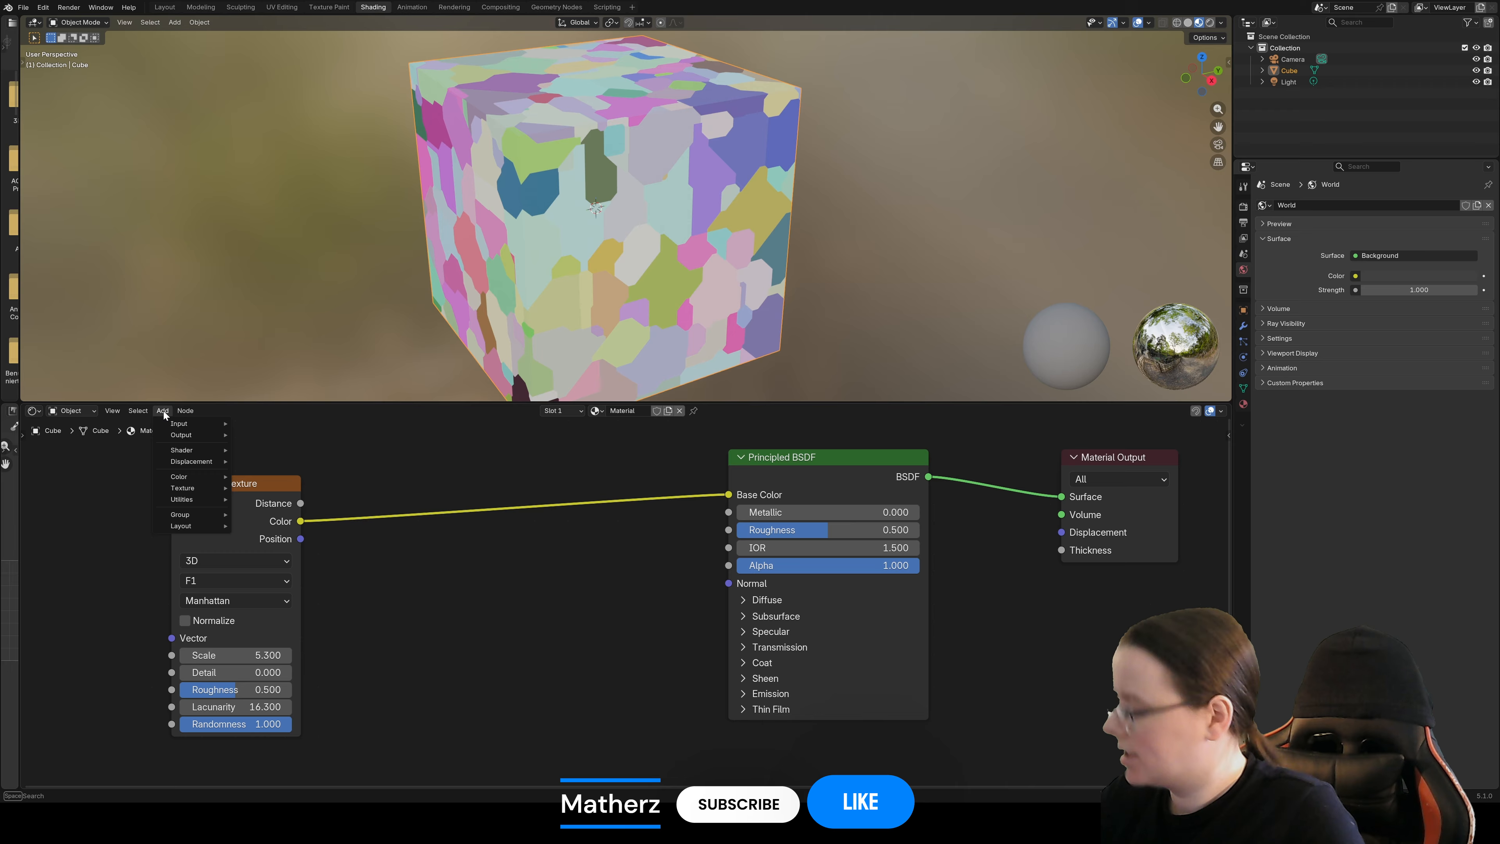
pyautogui.moveTo(192, 439)
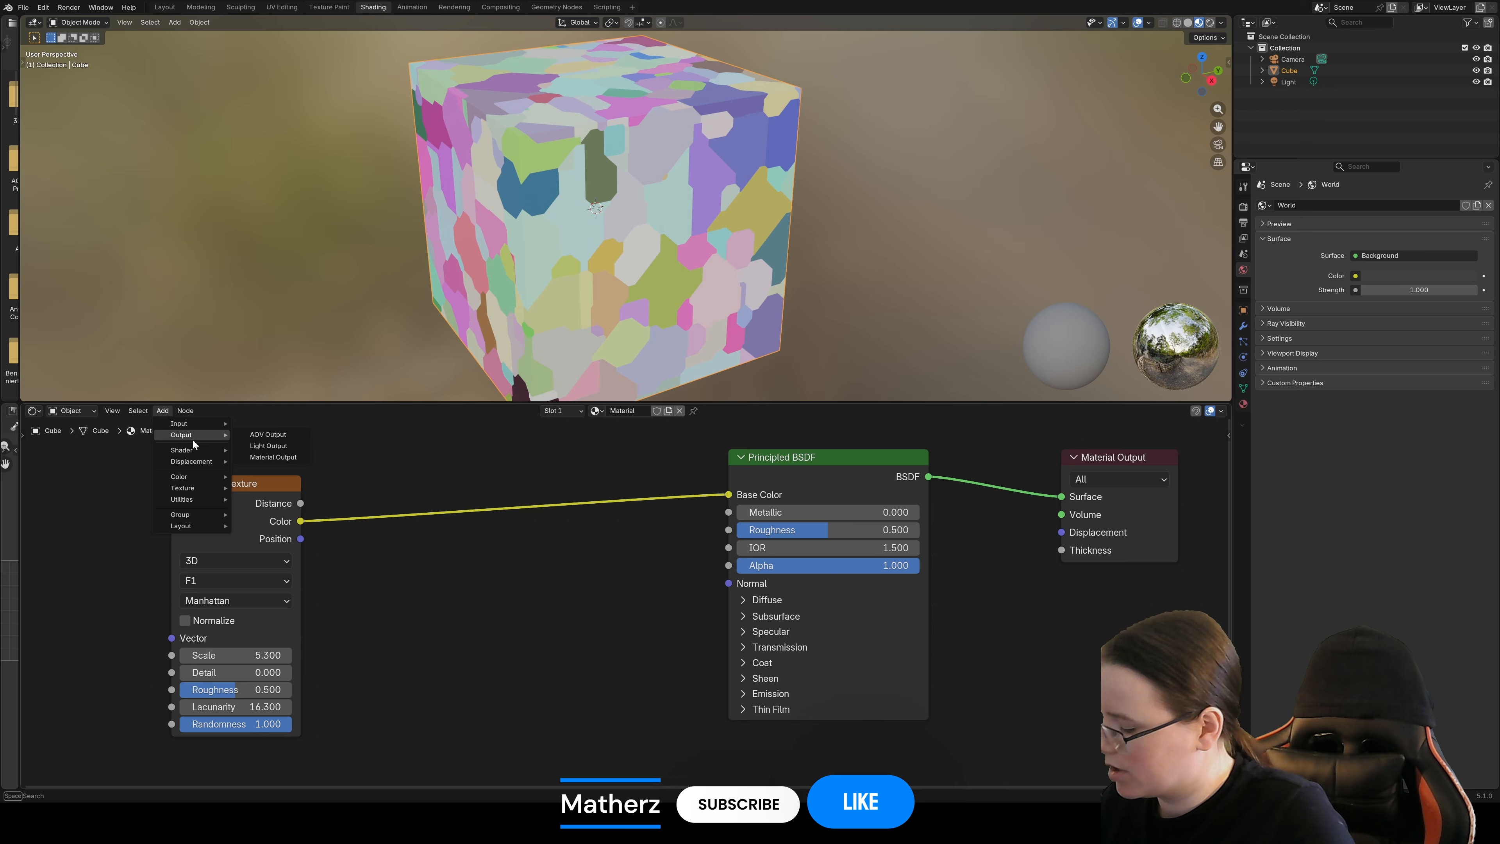
pyautogui.write('co')
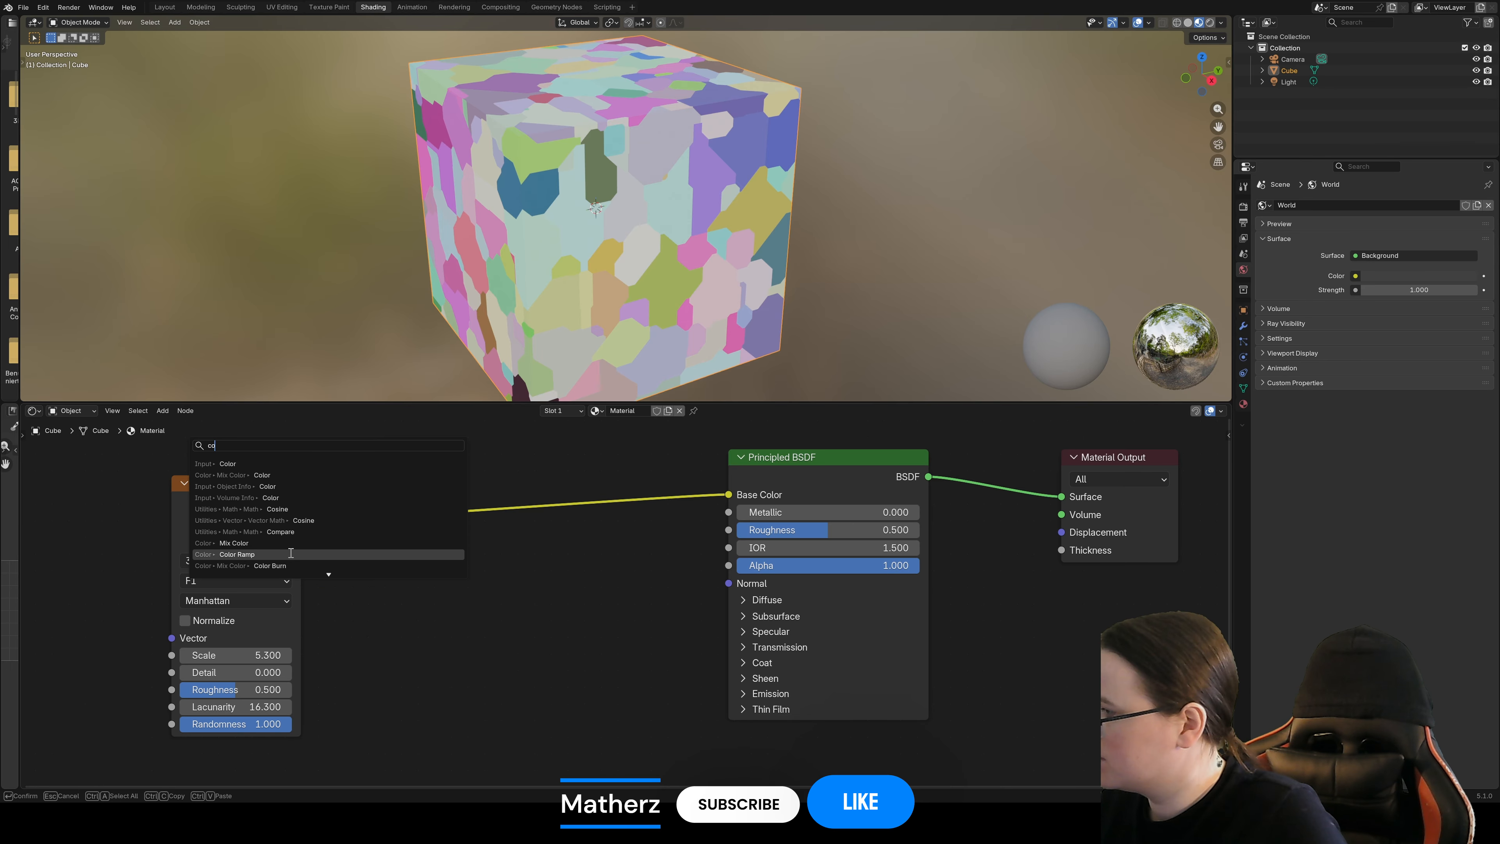
pyautogui.click(290, 553)
pyautogui.click(381, 538)
# - Add a middle stop at position 0.500 to the Color Ramp and color it bright green
pyautogui.click(424, 531)
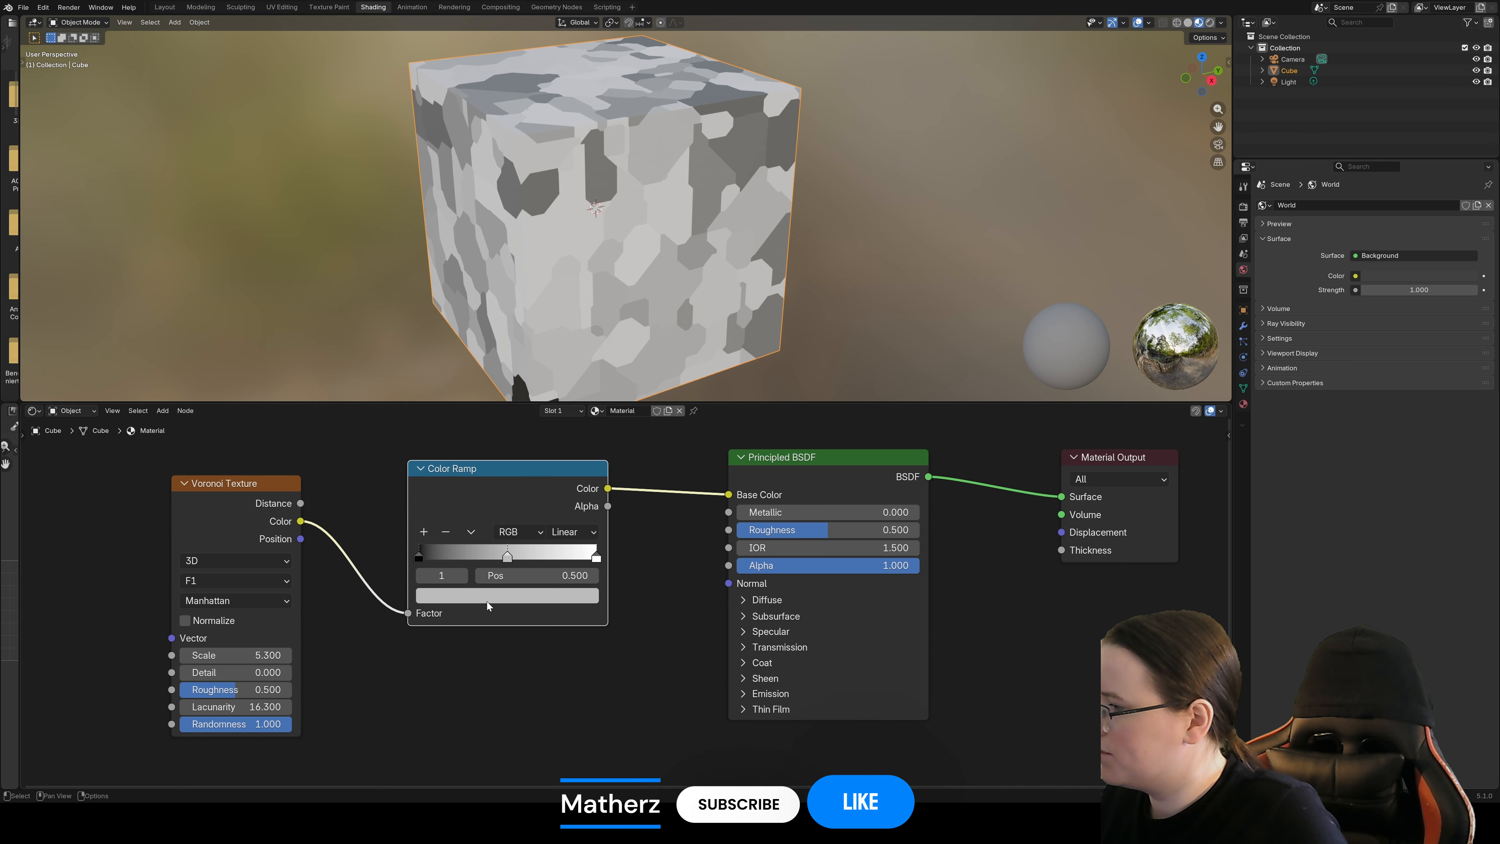
pyautogui.click(488, 597)
pyautogui.moveTo(476, 376); pyautogui.dragTo(440, 353)
# - Color the Color Ramp's first stop, at position 0.000, dark green #016006
pyautogui.click(418, 557)
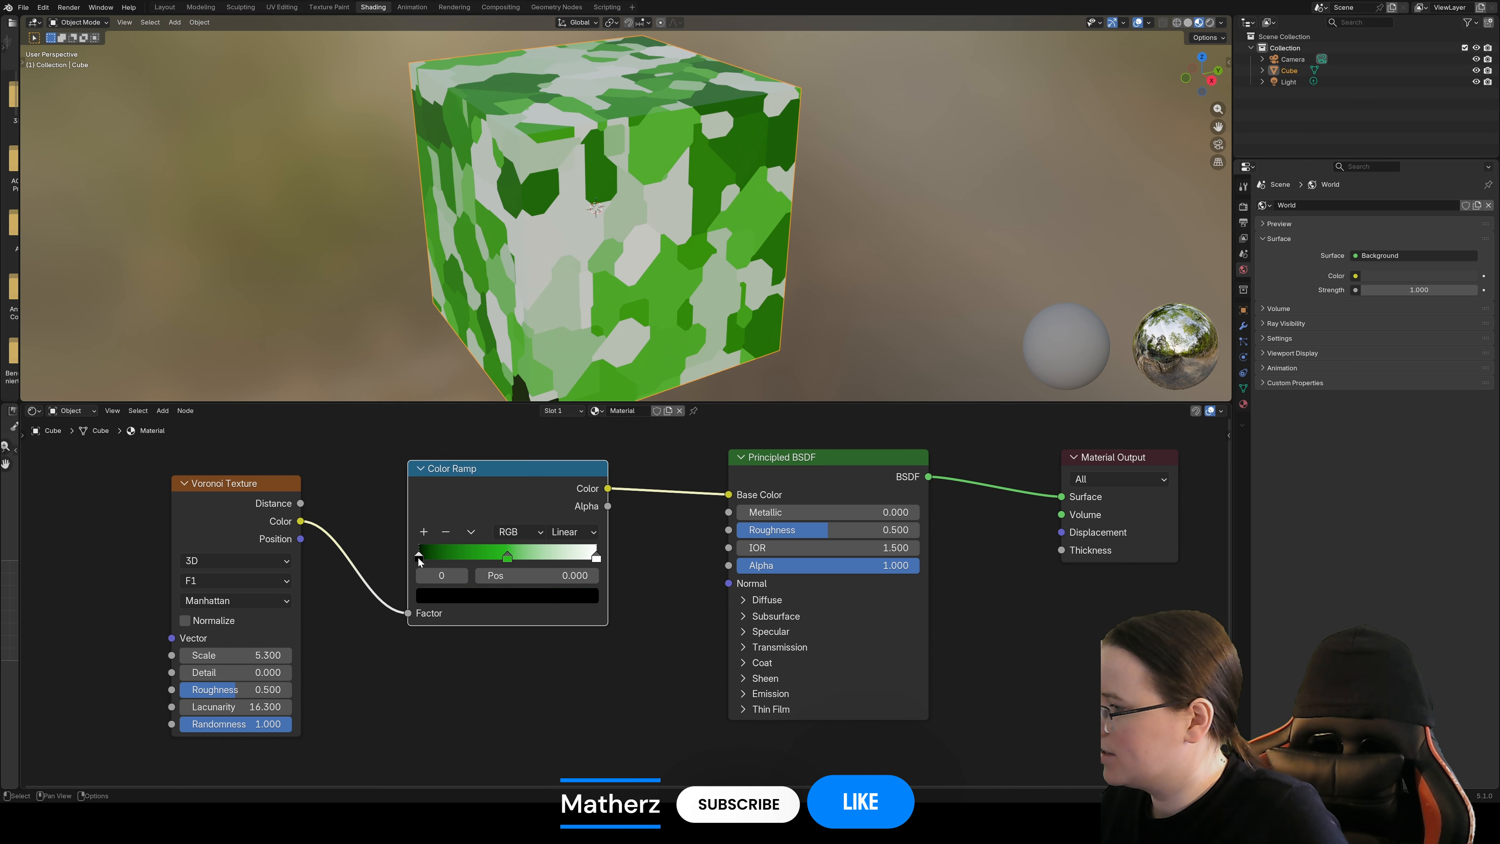
pyautogui.click(460, 597)
pyautogui.click(566, 397)
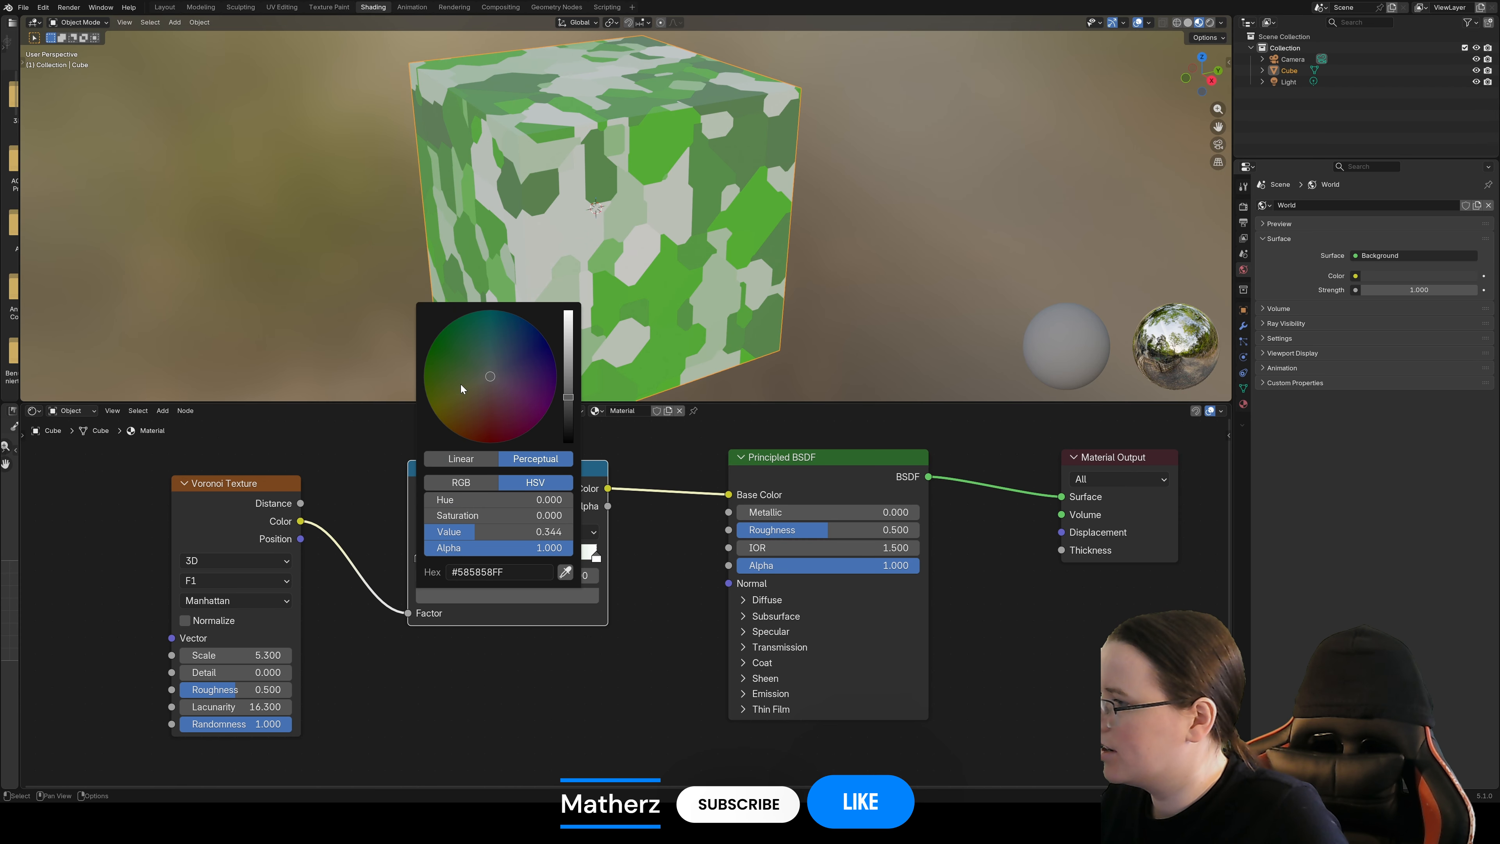
pyautogui.click(445, 350)
pyautogui.moveTo(449, 351); pyautogui.dragTo(434, 341)
pyautogui.moveTo(568, 398); pyautogui.dragTo(568, 393)
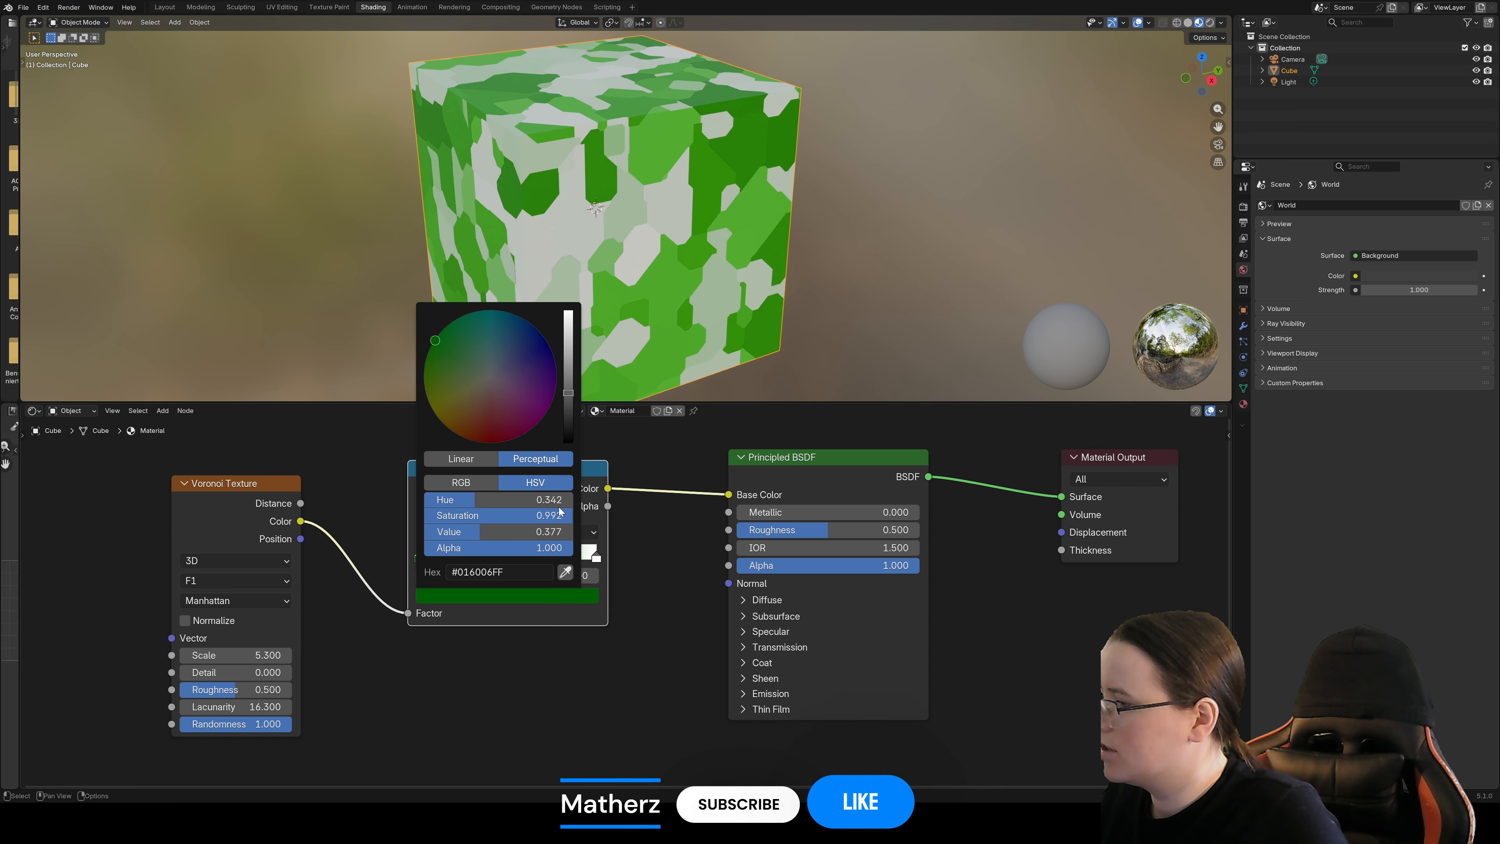
# - Add a Color Ramp stop at position 0.750 and color it a very dark olive brown
pyautogui.click(597, 557)
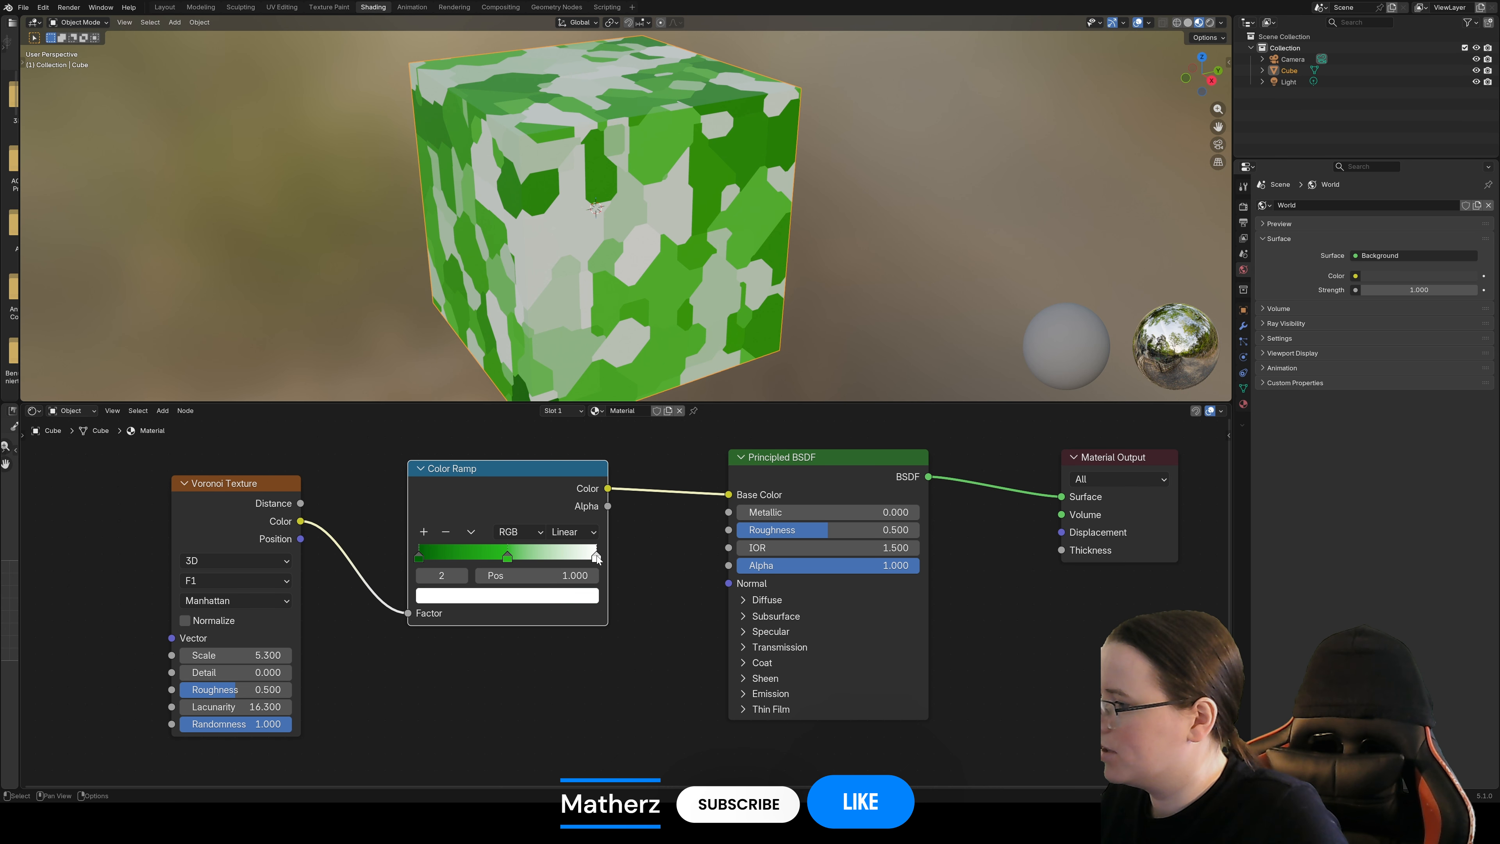
pyautogui.click(423, 531)
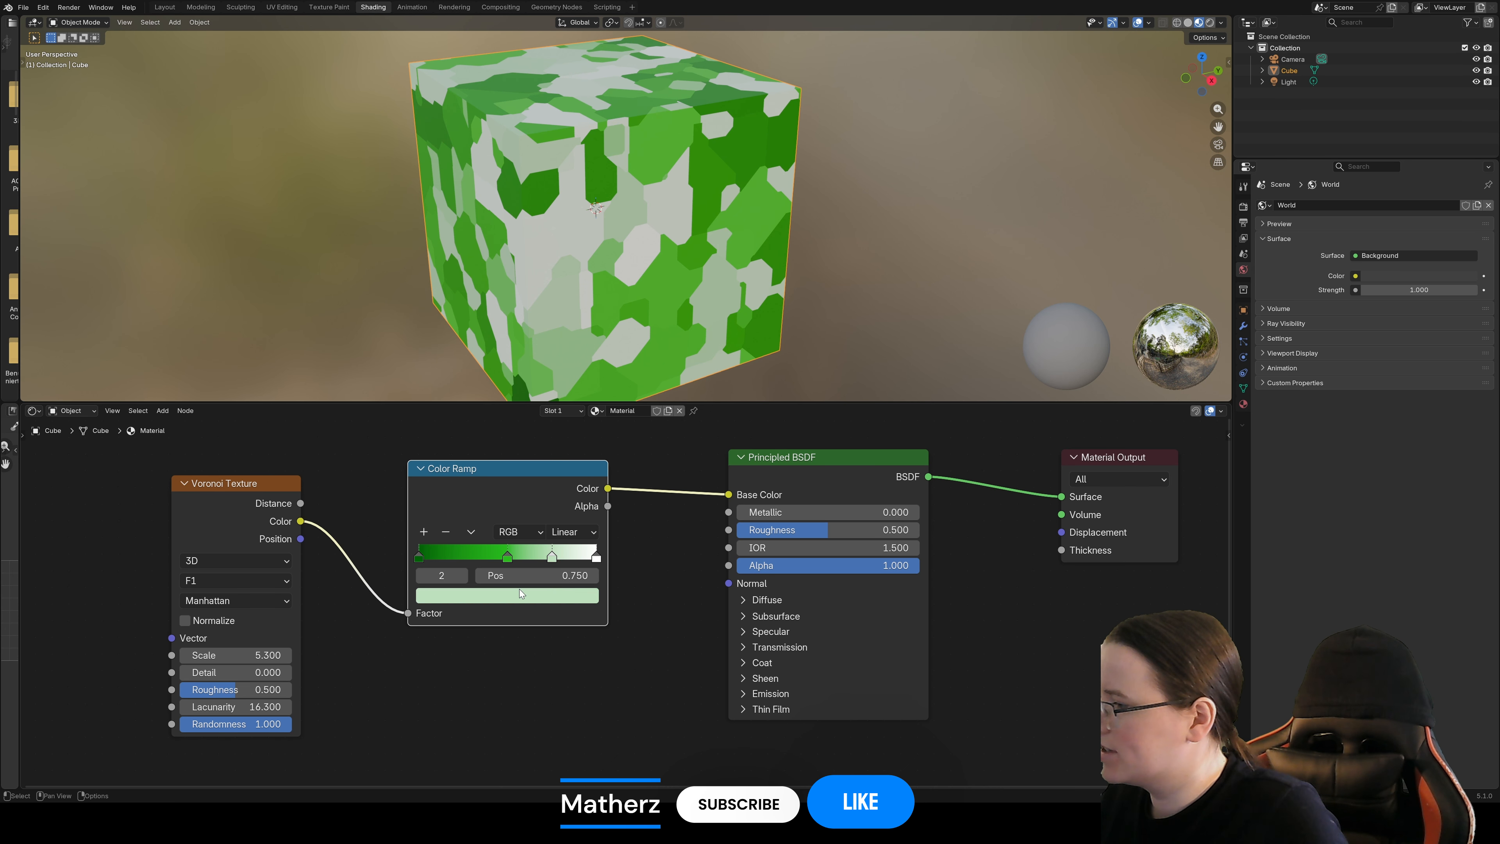
pyautogui.click(562, 601)
pyautogui.moveTo(472, 376)
pyautogui.mouseDown()
pyautogui.moveTo(456, 363)
pyautogui.moveTo(460, 392)
pyautogui.mouseUp()
pyautogui.moveTo(568, 324); pyautogui.dragTo(568, 417)
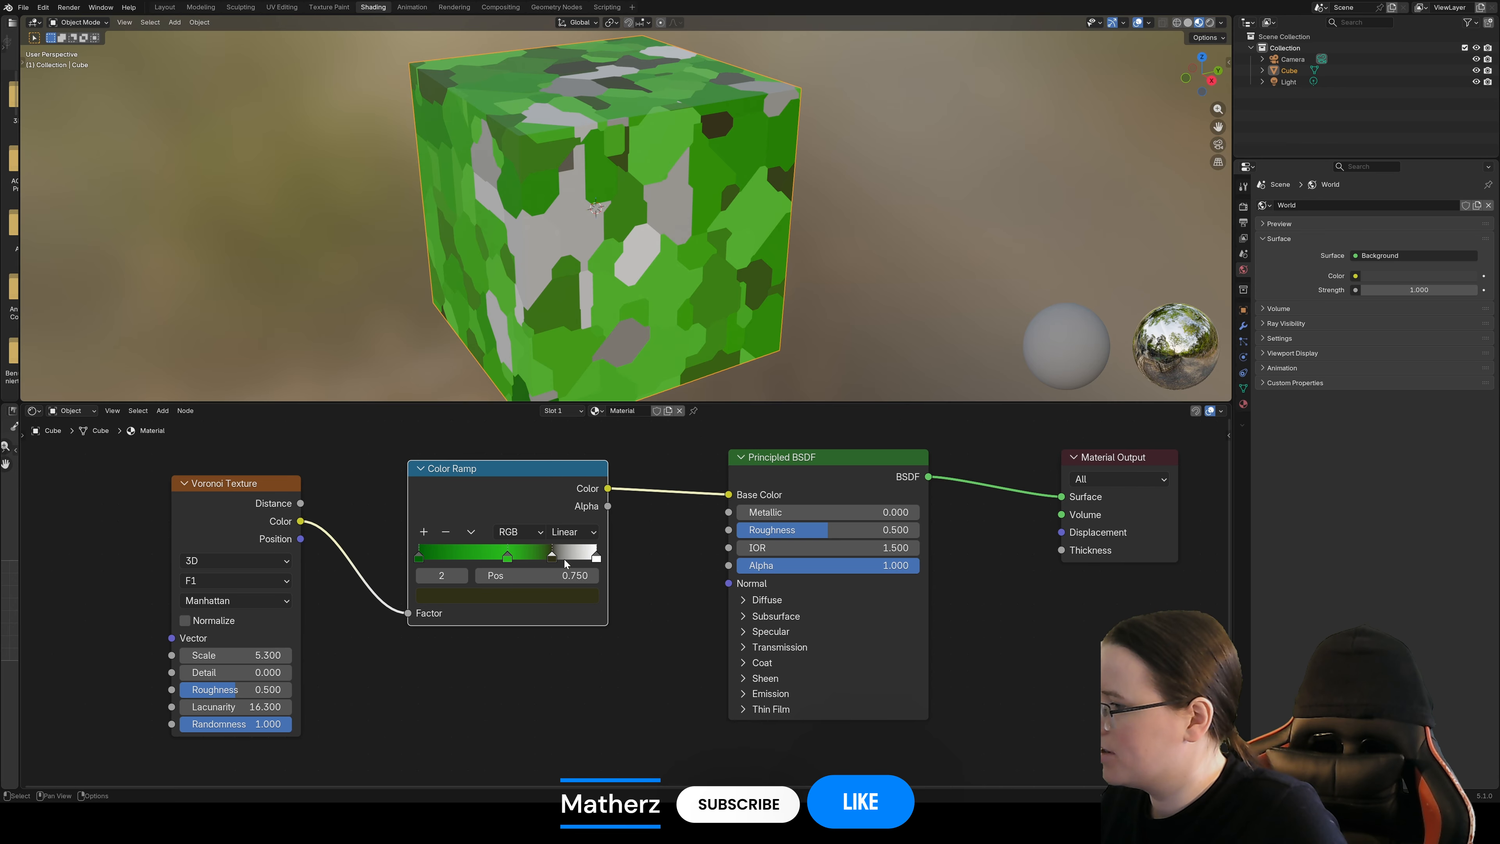
# - Color the Color Ramp's last stop, at position 1.000, light green #94E77A
pyautogui.click(596, 553)
pyautogui.click(555, 595)
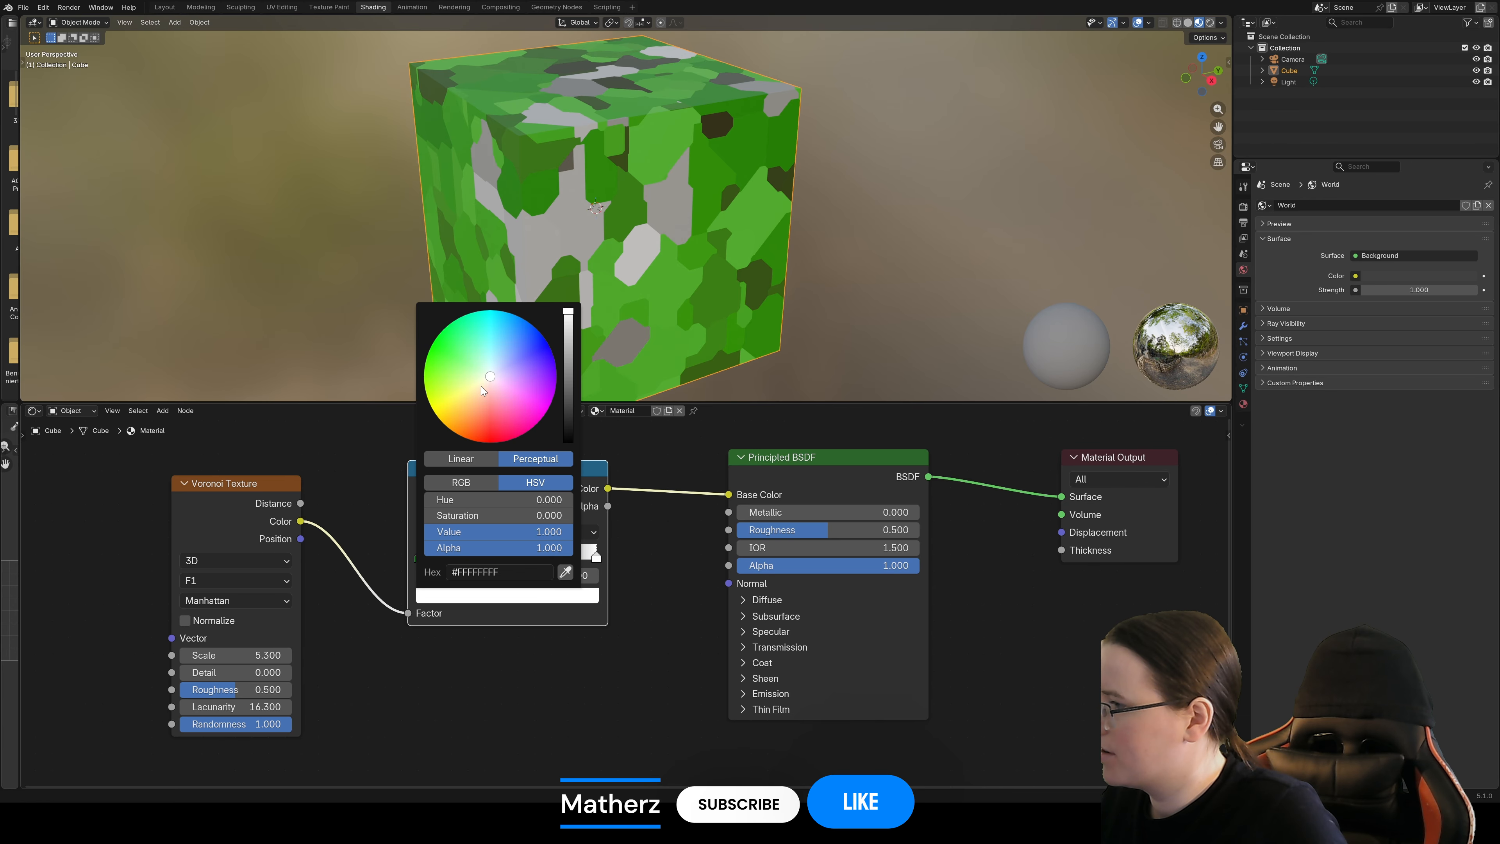
pyautogui.moveTo(481, 386); pyautogui.dragTo(456, 385)
pyautogui.moveTo(568, 313)
pyautogui.mouseDown()
pyautogui.moveTo(568, 334)
pyautogui.moveTo(568, 317)
pyautogui.mouseUp()
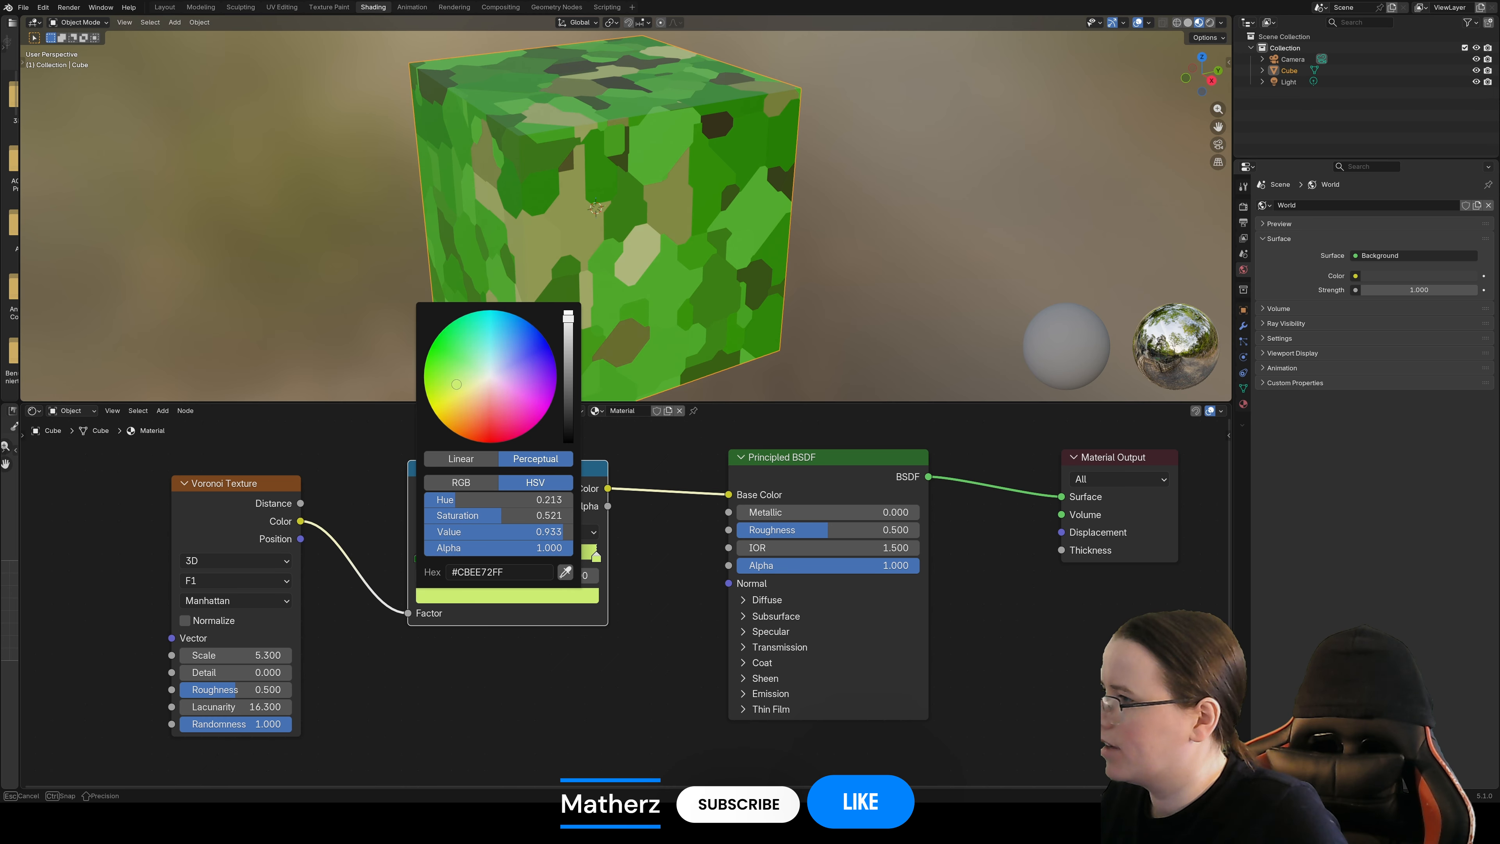
pyautogui.moveTo(457, 384)
pyautogui.mouseDown()
pyautogui.moveTo(446, 368)
pyautogui.moveTo(460, 367)
pyautogui.mouseUp()
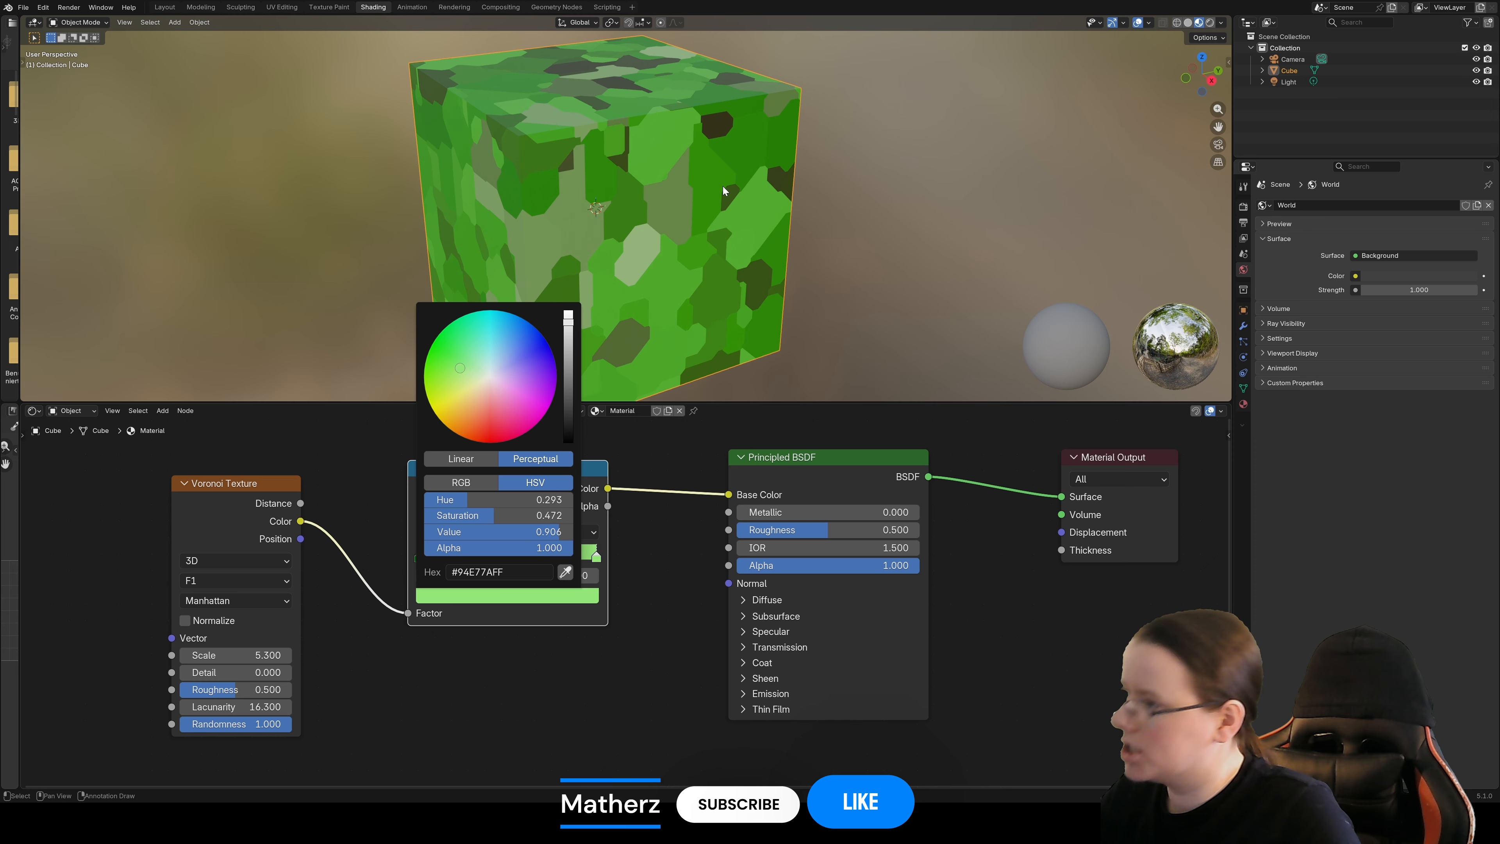
# - Duplicate the camouflage cube, place the copy beside the original and give it its own separate copy of the material
pyautogui.hotkey('shift', 'd')
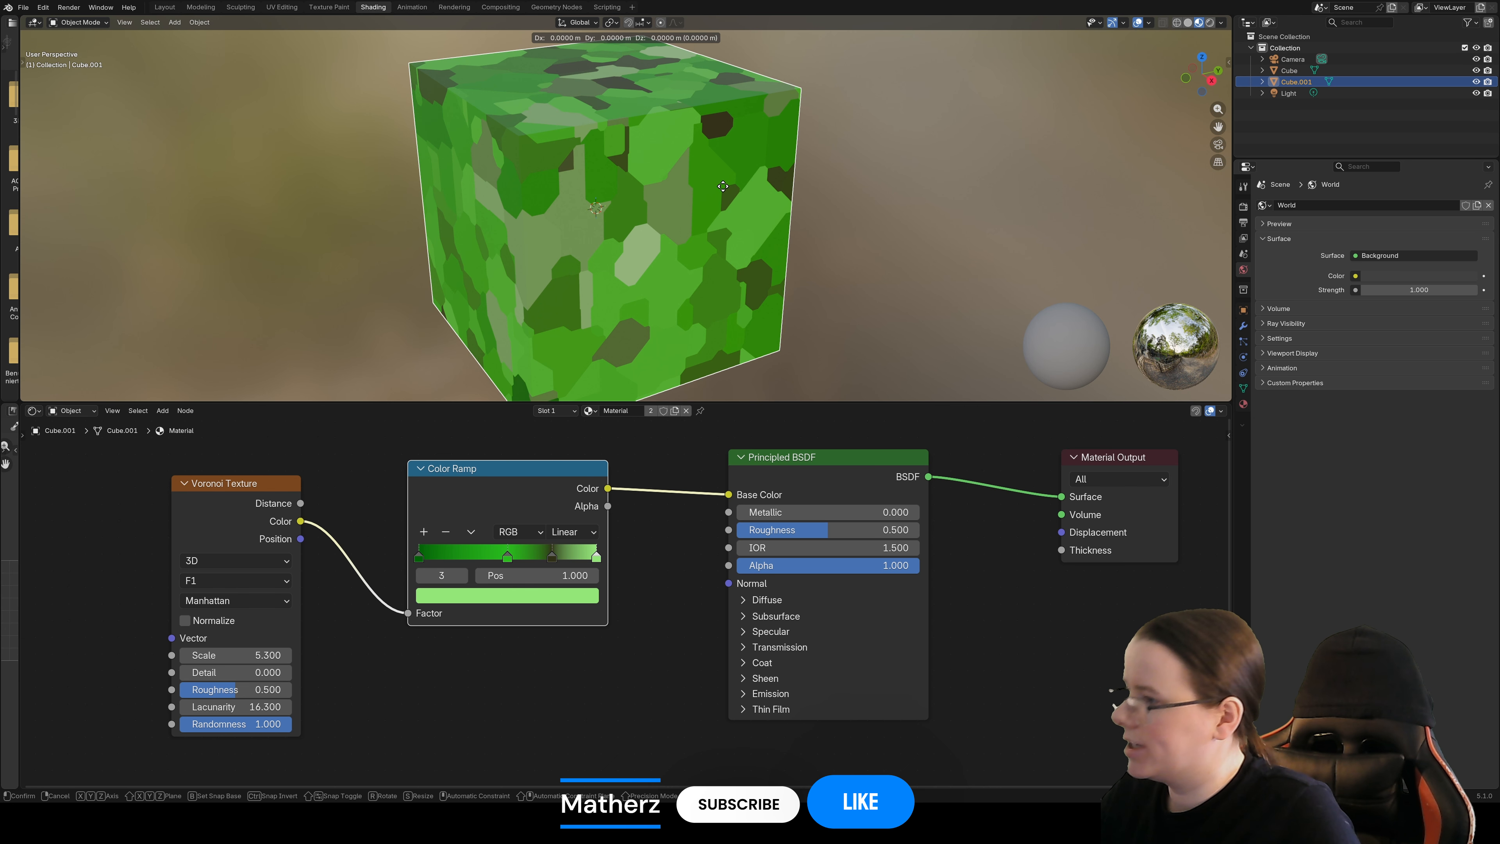
pyautogui.click(954, 168)
pyautogui.keyDown('shift'); pyautogui.moveTo(954, 168); pyautogui.dragTo(681, 134, button='middle'); pyautogui.keyUp('shift')
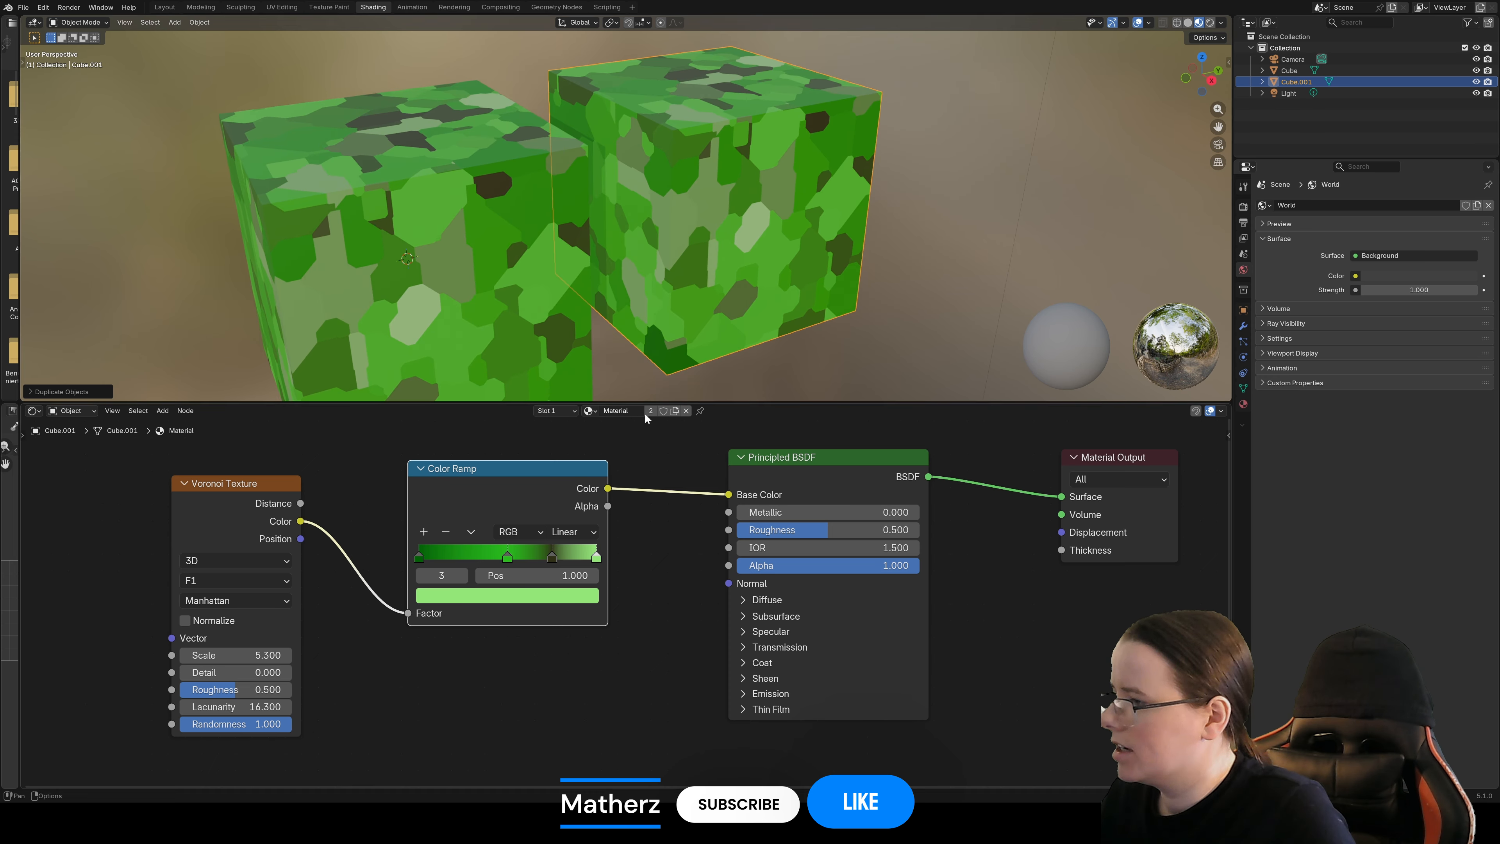
pyautogui.click(675, 410)
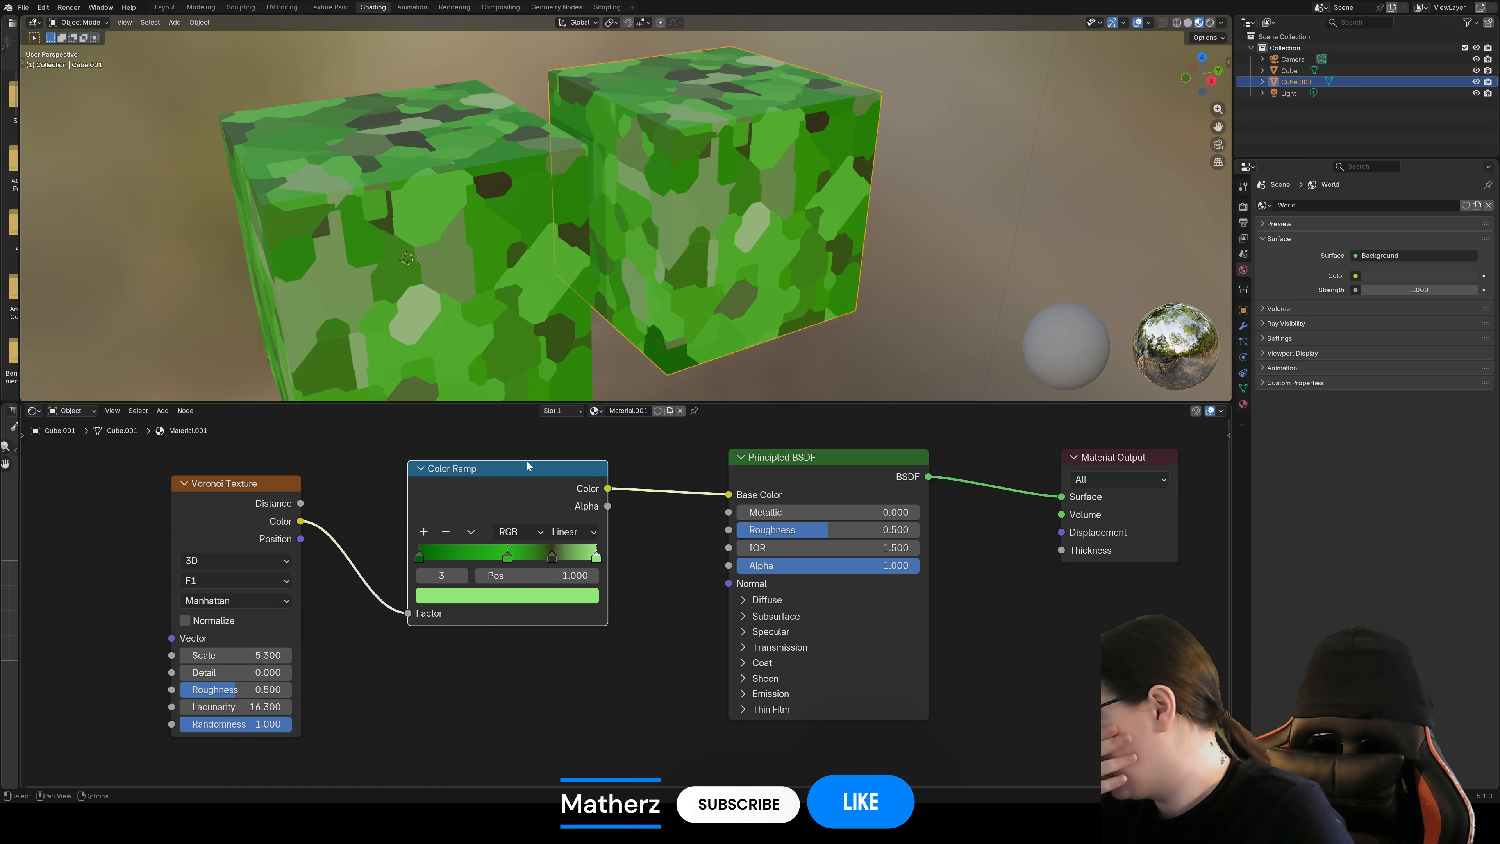
# - On the second cube's material, color the Color Ramp's first stop brown #604401
pyautogui.click(418, 558)
pyautogui.click(438, 591)
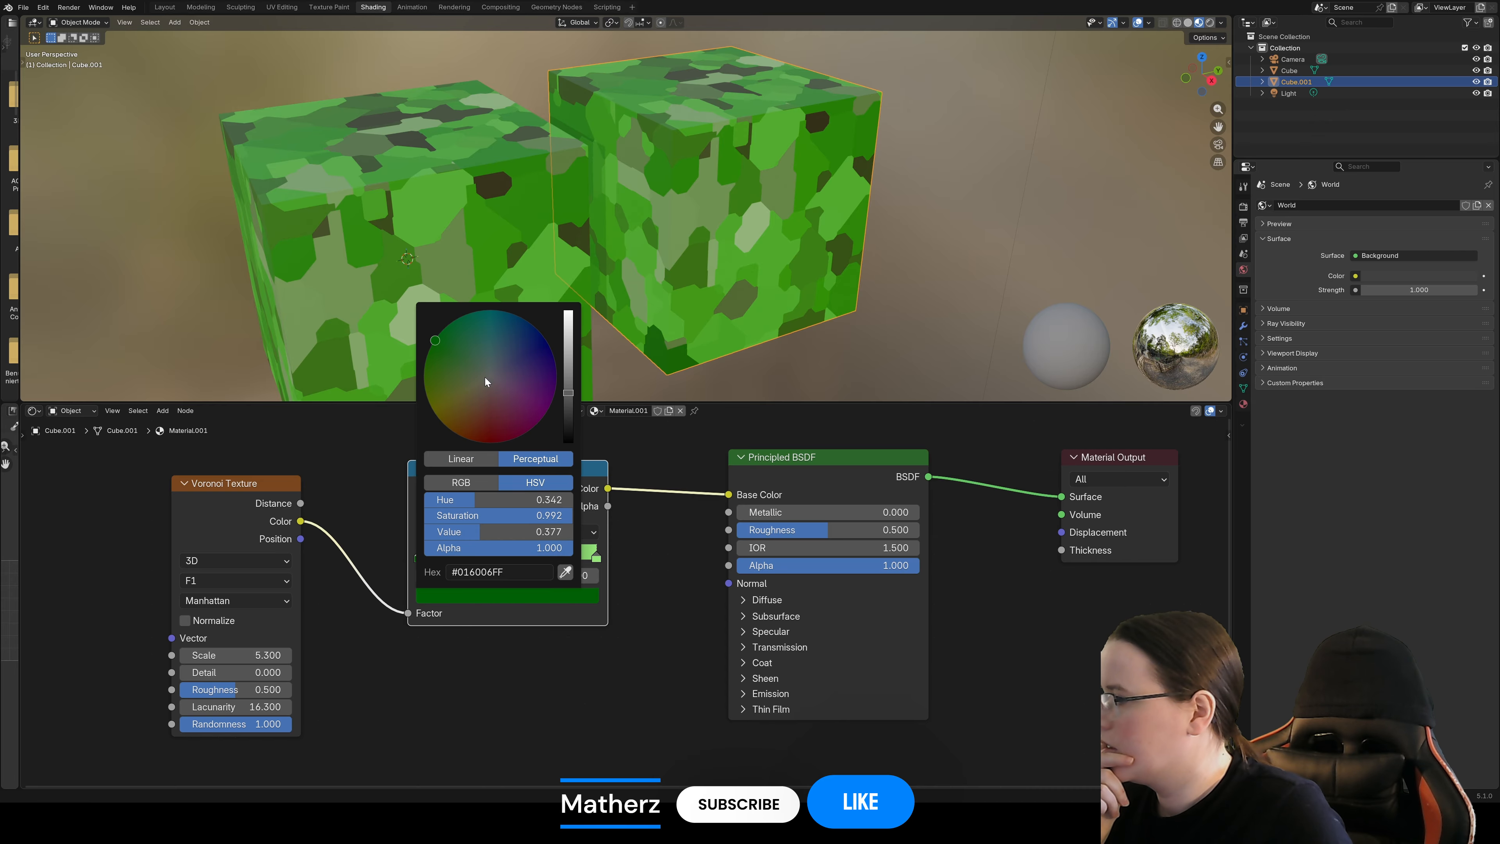
pyautogui.moveTo(486, 378); pyautogui.dragTo(446, 425)
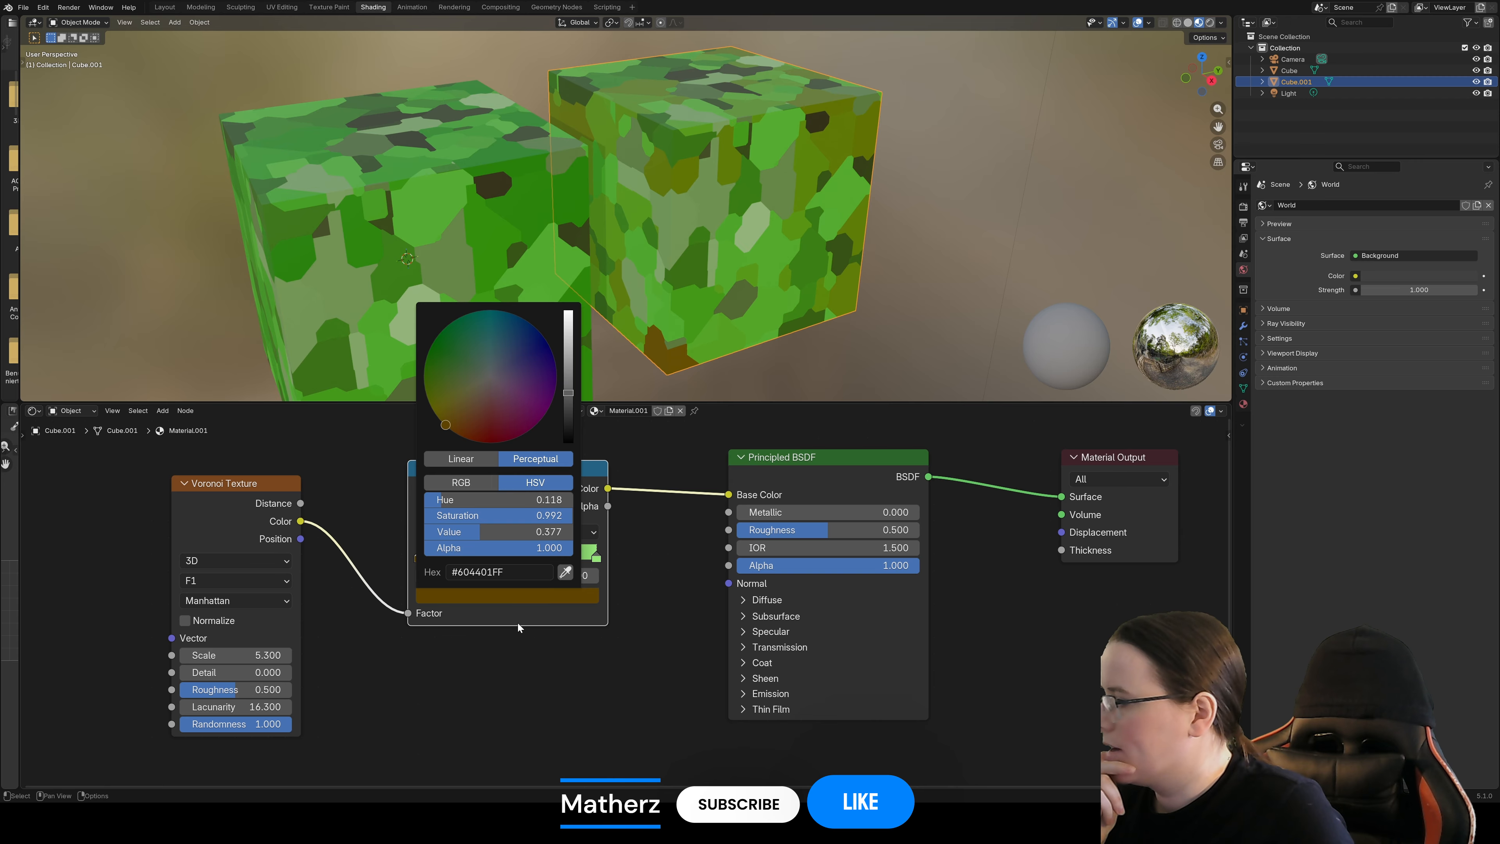
# - Color the second cube's Color Ramp stop at position 0.500 pale sage green #A9BC83
pyautogui.click(508, 558)
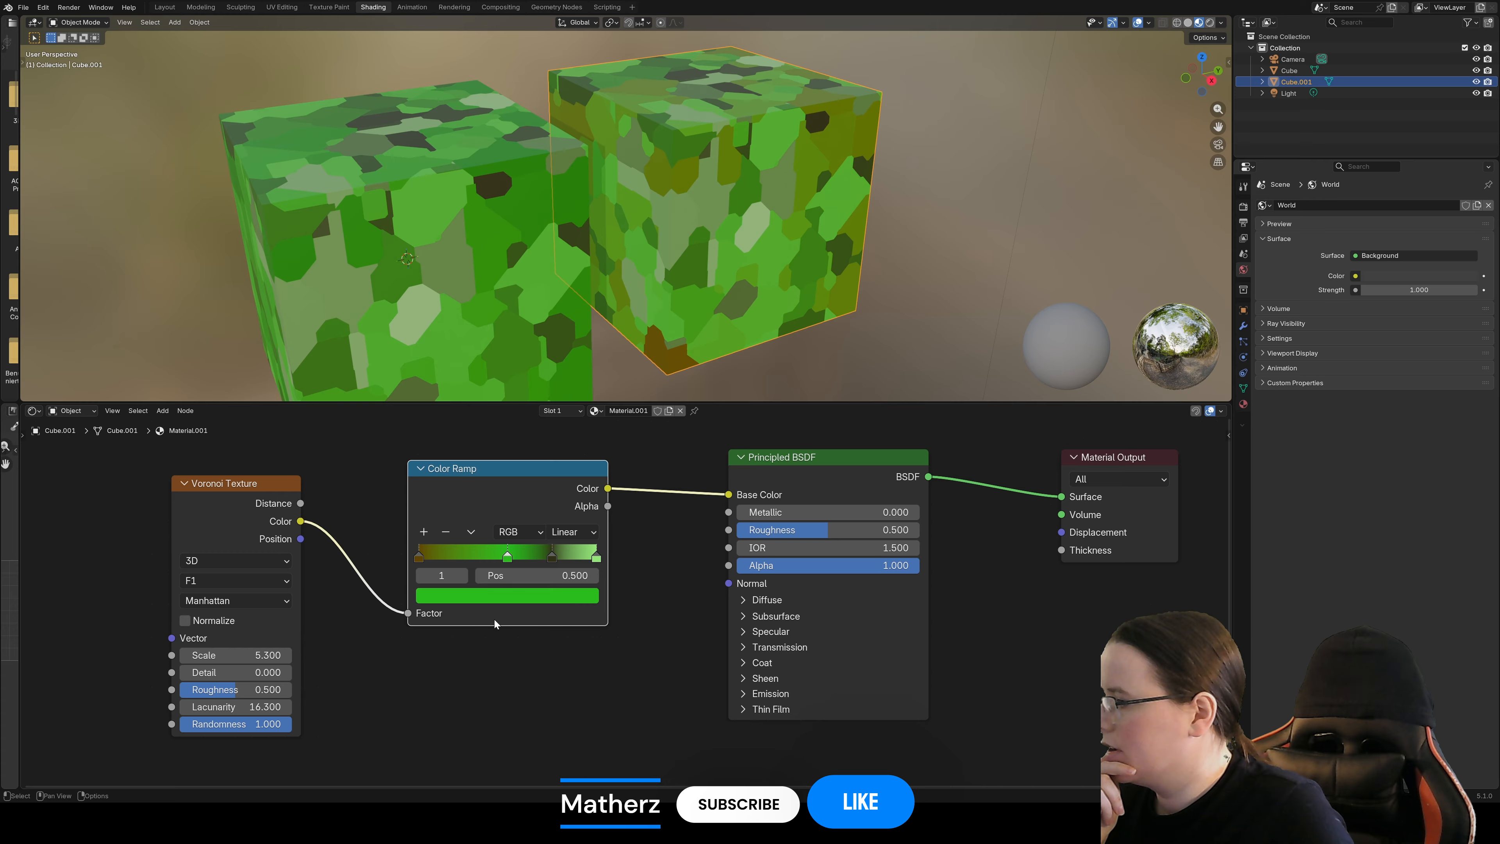
pyautogui.click(497, 597)
pyautogui.moveTo(488, 402); pyautogui.dragTo(477, 381)
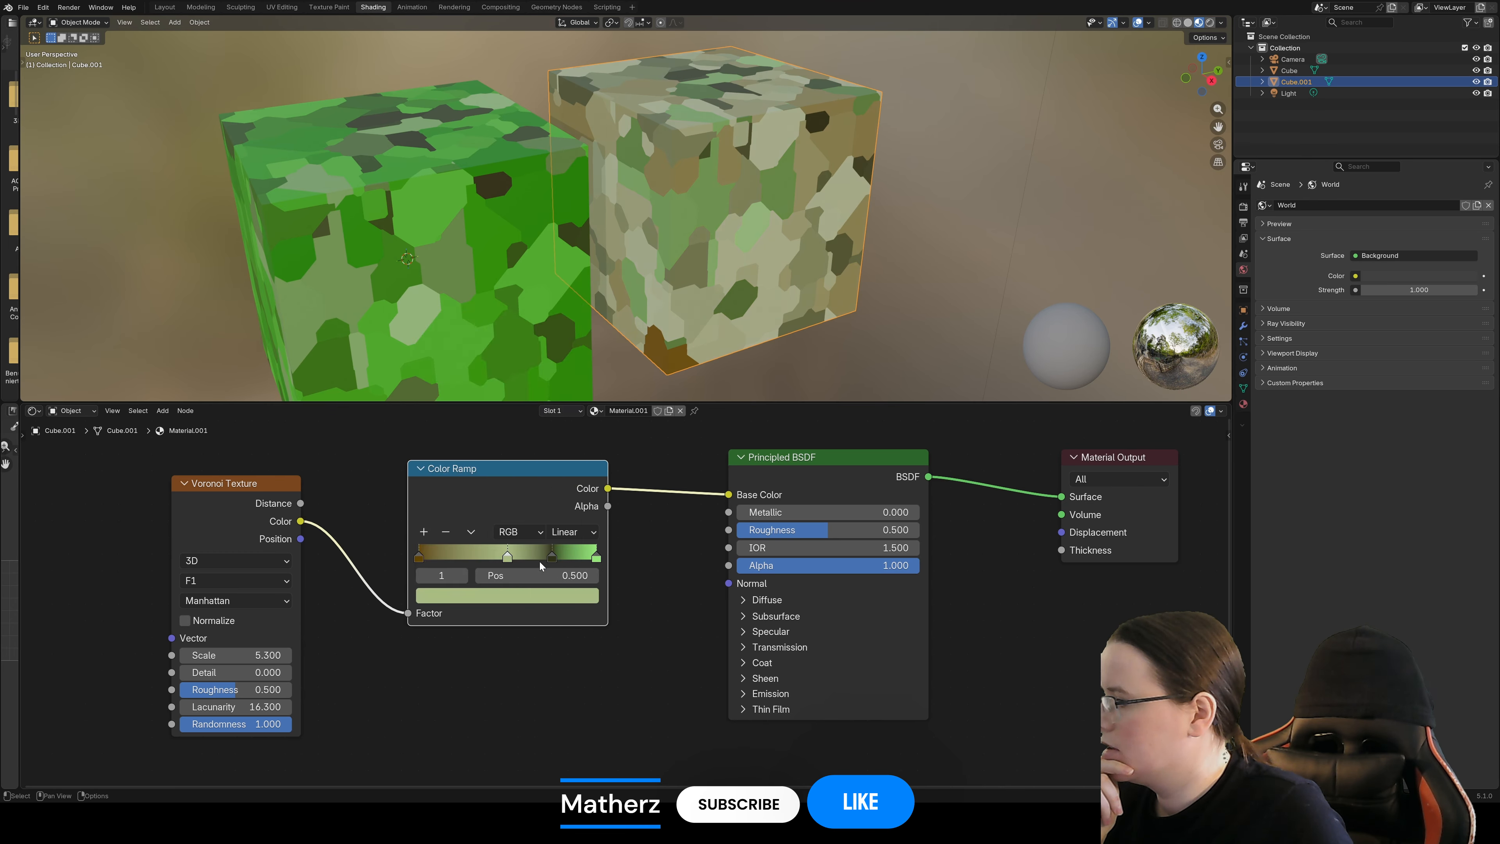
# - Color the second cube's last Color Ramp stop, at position 1.000, yellow #E5E769
pyautogui.click(552, 557)
pyautogui.click(596, 557)
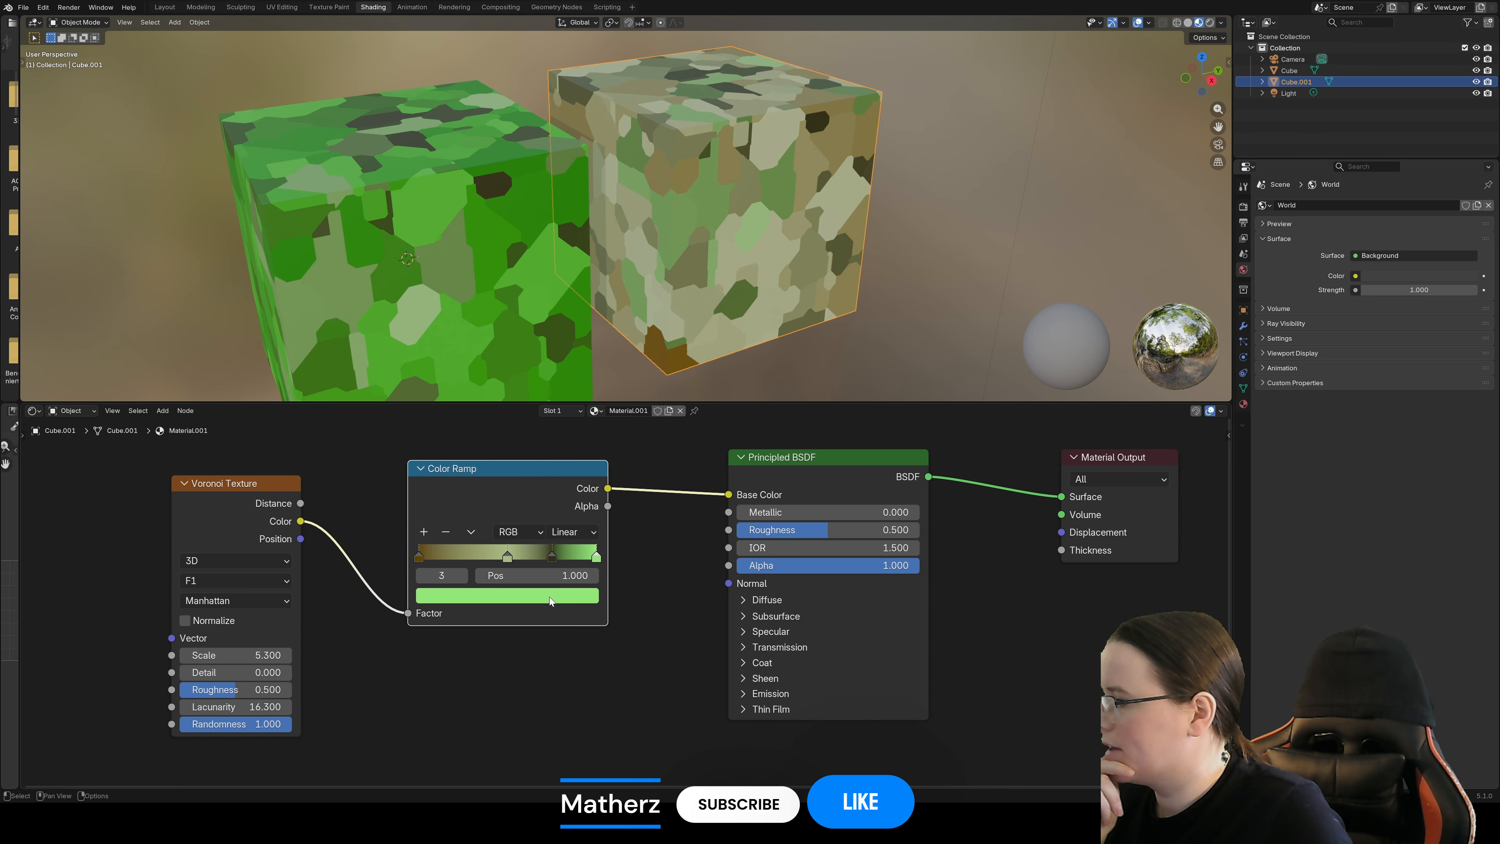
pyautogui.click(548, 597)
pyautogui.moveTo(474, 384); pyautogui.dragTo(460, 392)
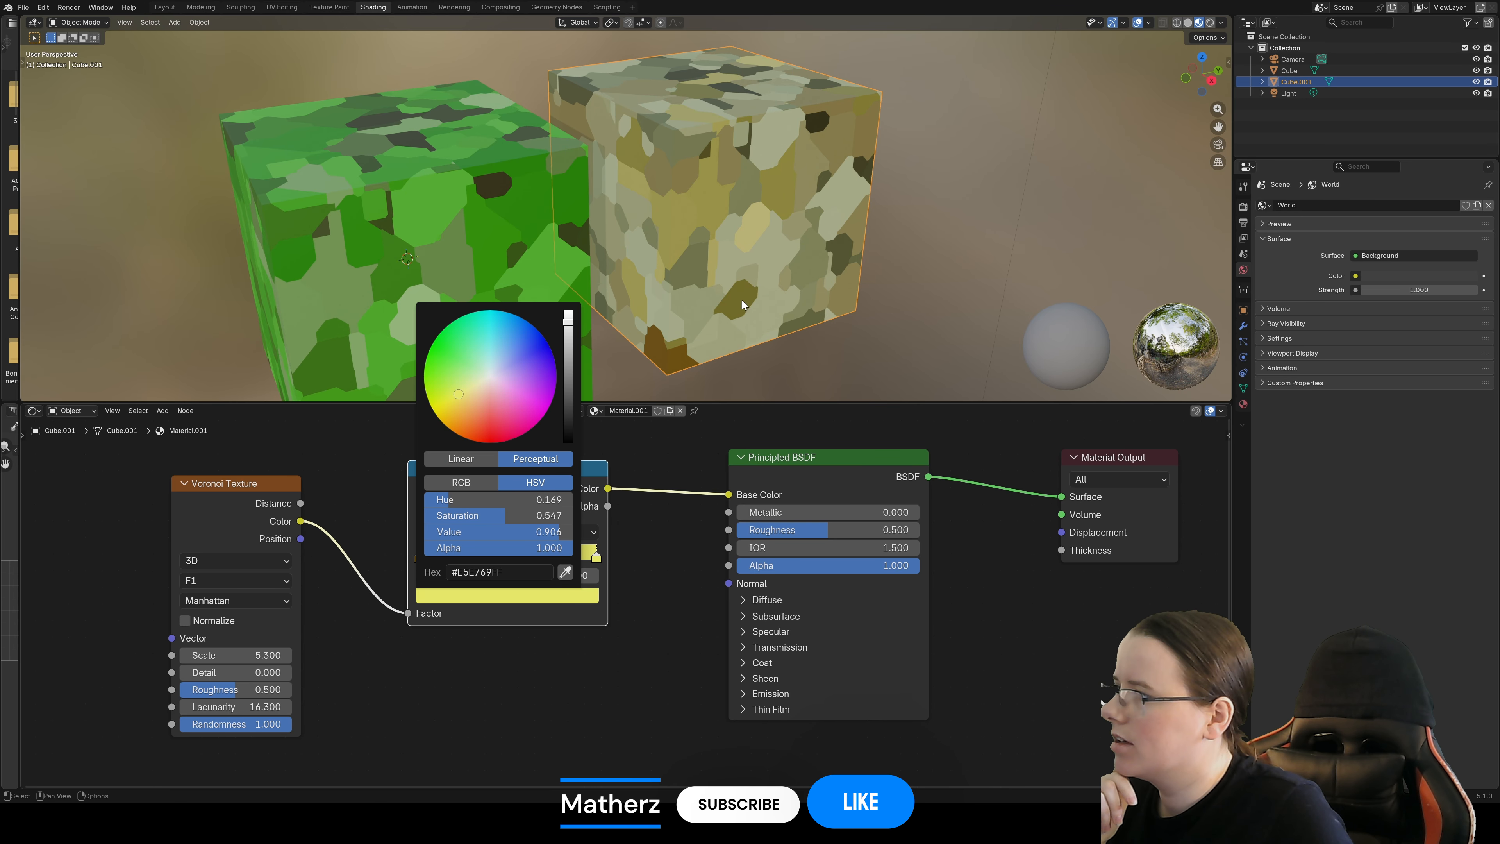
# - Duplicate the tan camouflage cube, place the copy beside it and give the copy its own separate material
pyautogui.moveTo(699, 282); pyautogui.dragTo(727, 217, button='middle')
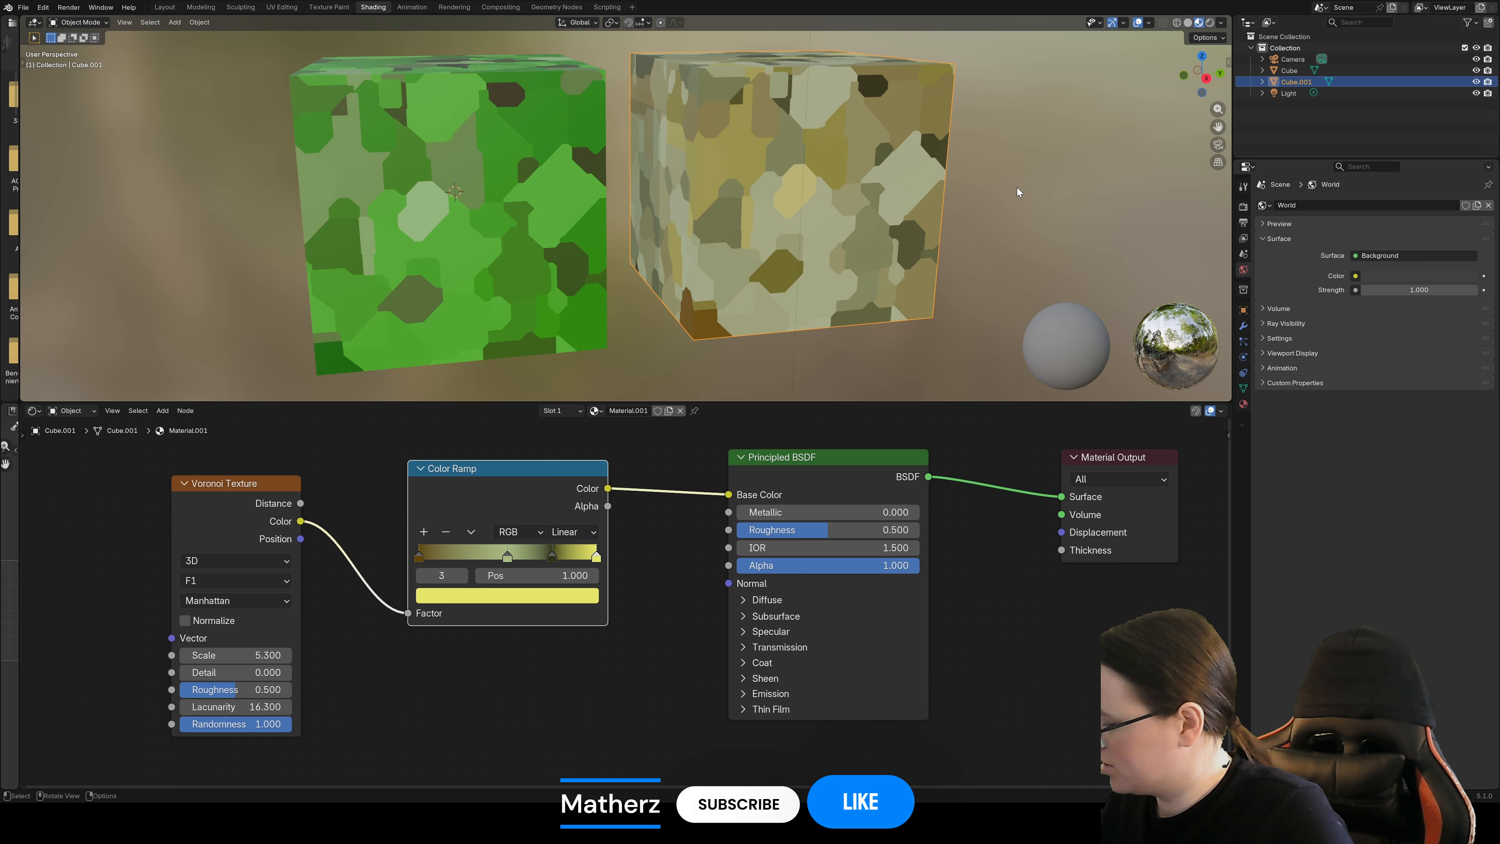
pyautogui.moveTo(1017, 192); pyautogui.dragTo(879, 235, button='middle')
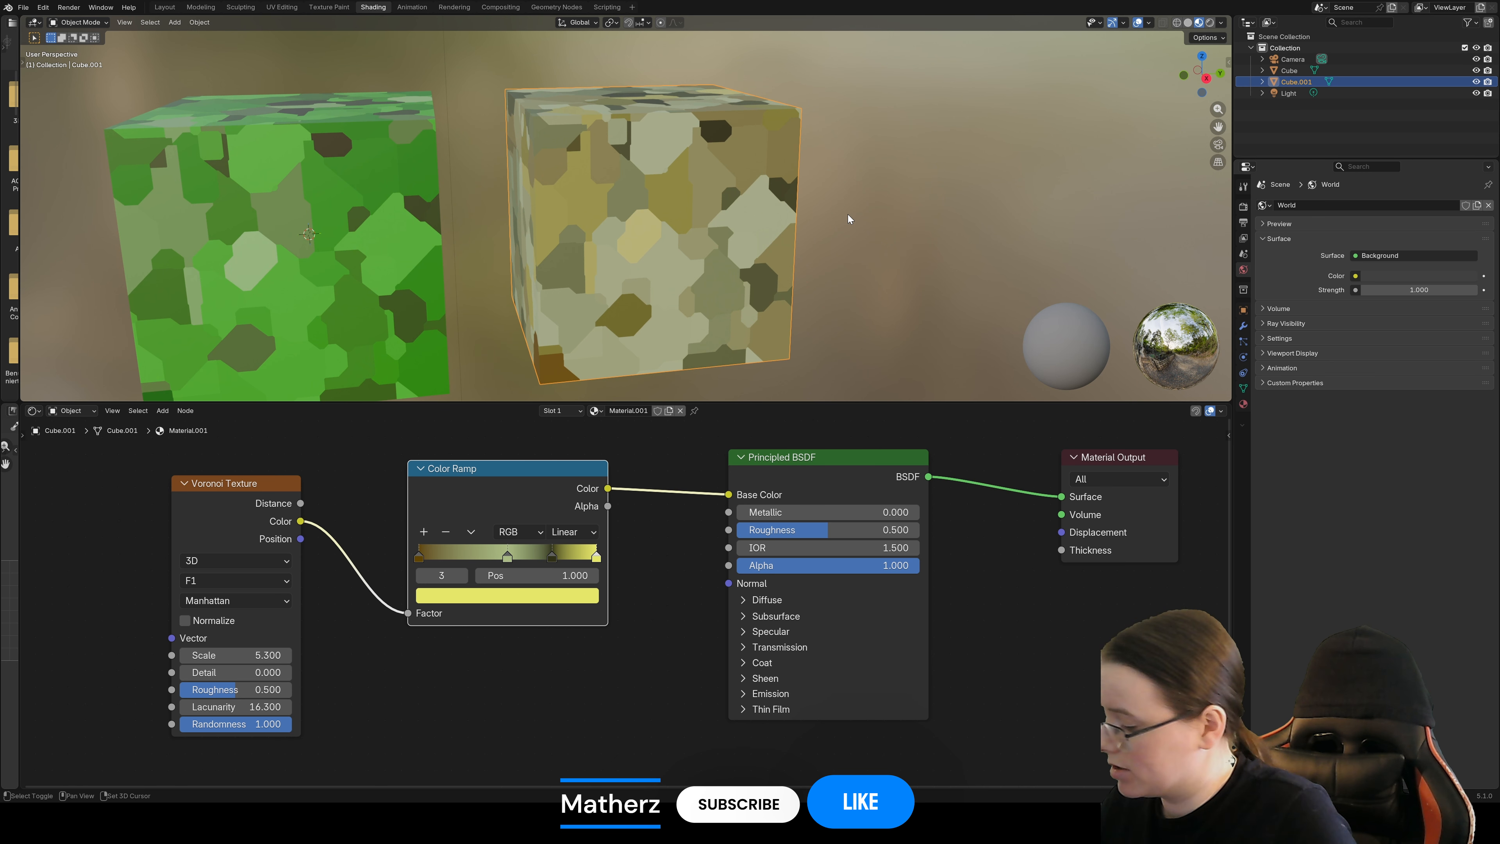
pyautogui.hotkey('shift', 'd')
pyautogui.click(1139, 170)
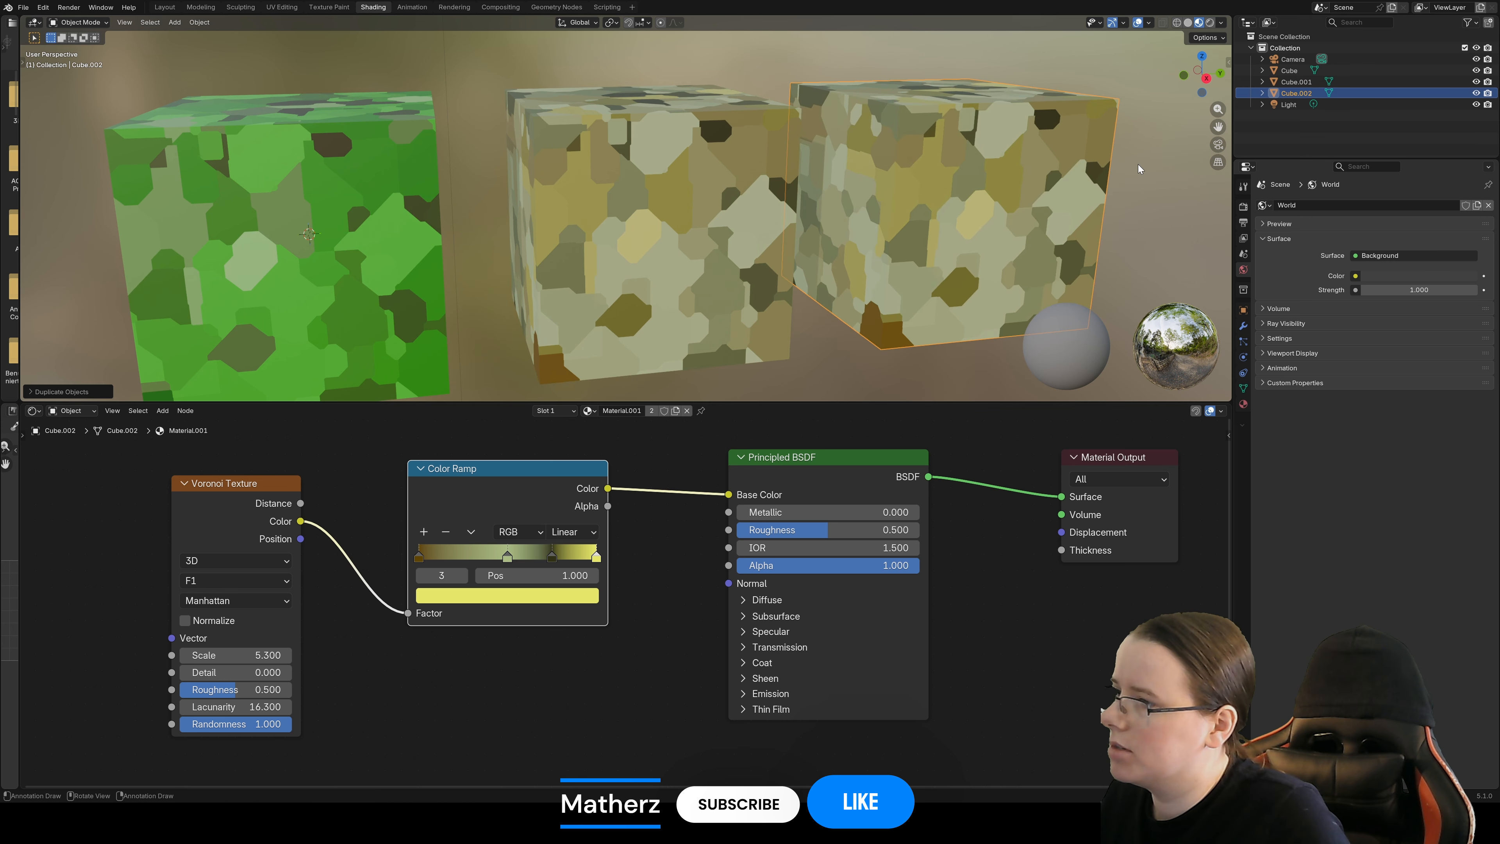
pyautogui.click(676, 411)
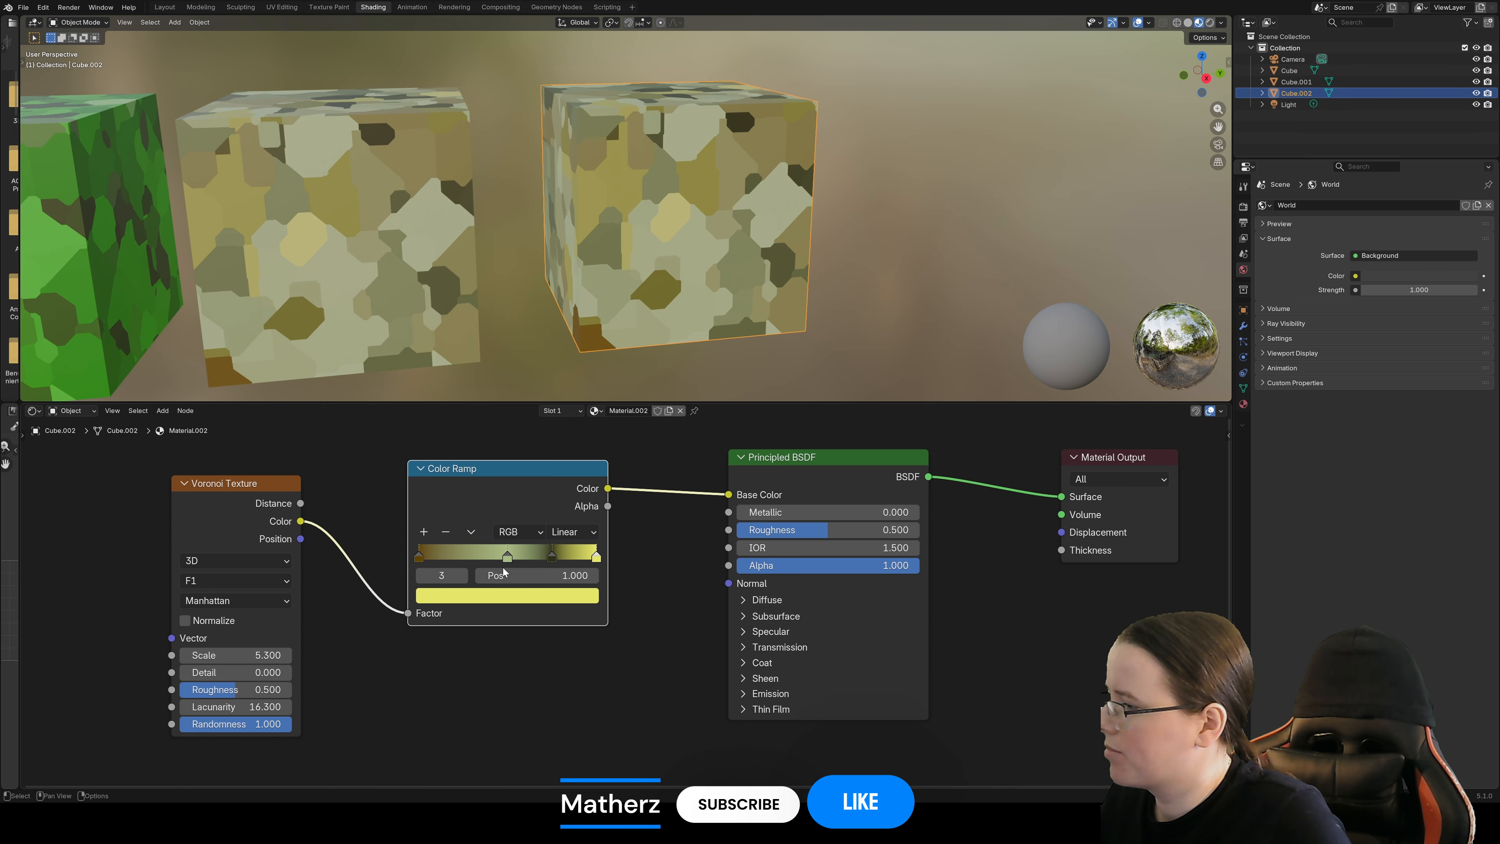
# - On the third cube's material, darken the Color Ramp's first stop to near-black #060400
pyautogui.click(421, 560)
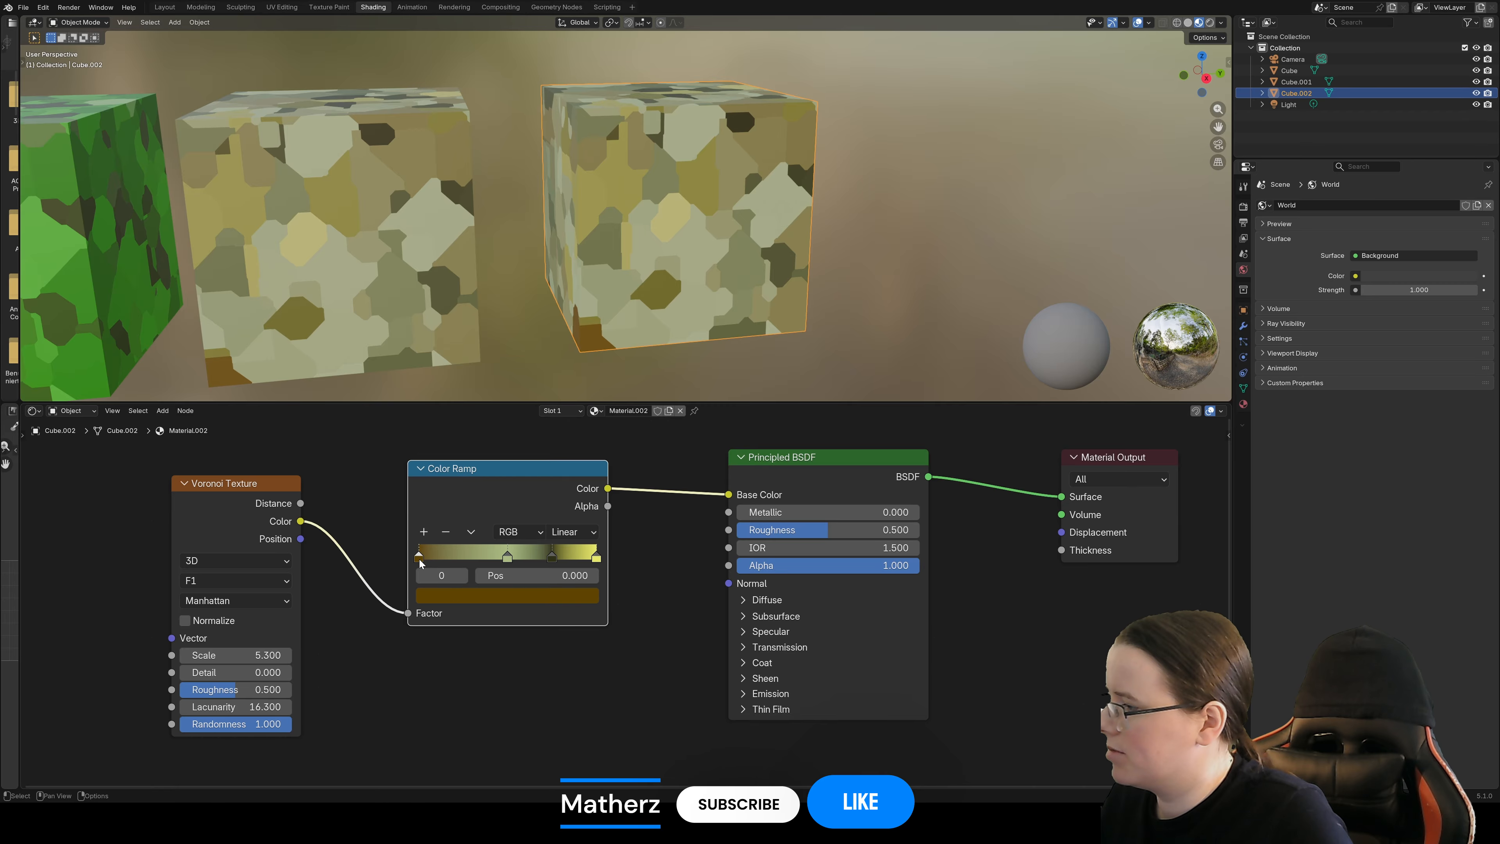
pyautogui.click(464, 596)
pyautogui.moveTo(573, 389); pyautogui.dragTo(570, 444)
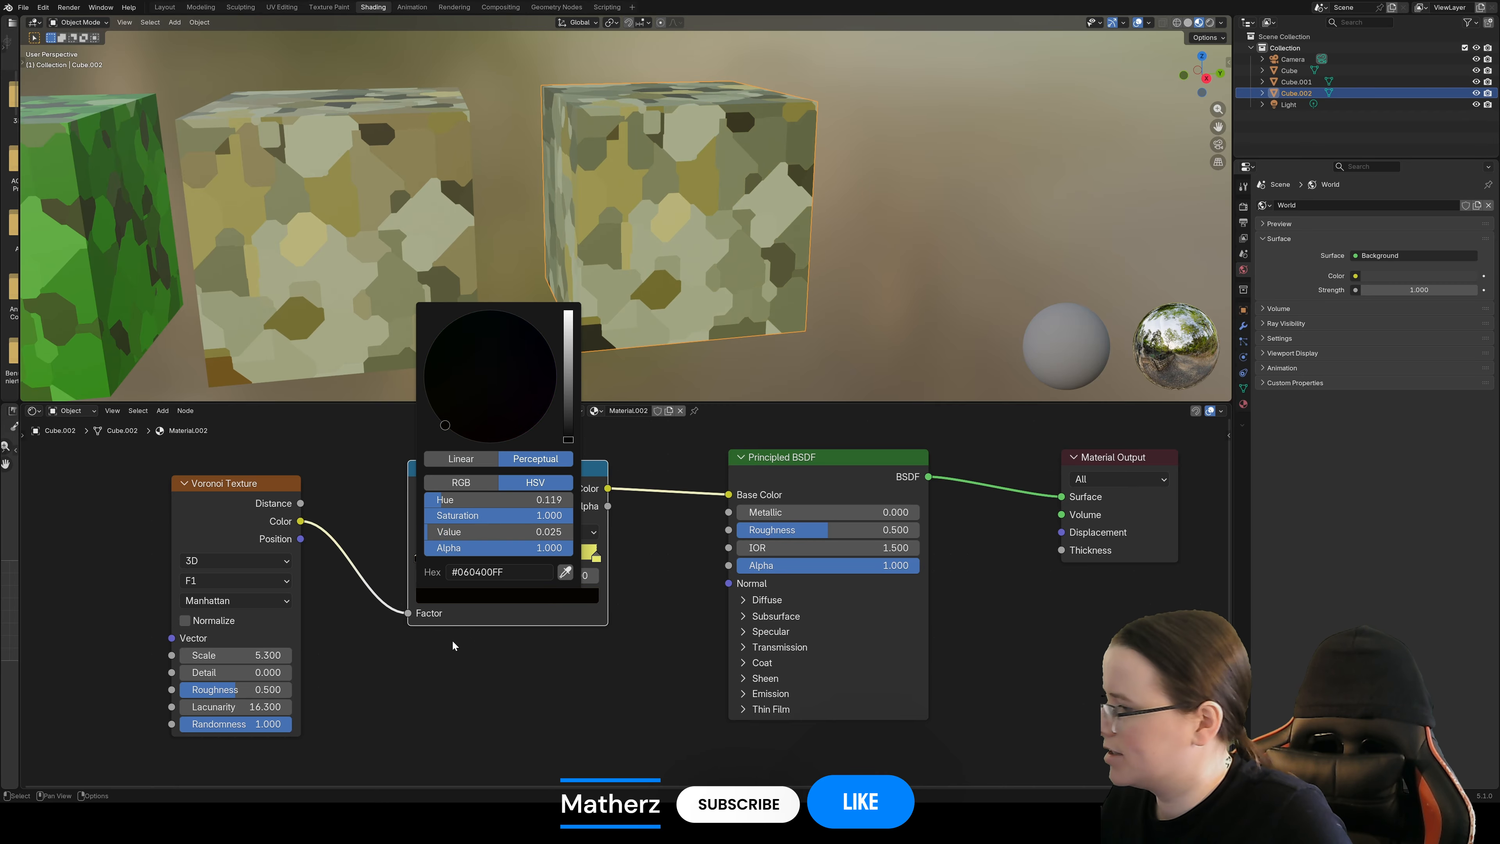
# - Color the third cube's Color Ramp stop at position 0.500 a neutral light grey
pyautogui.click(507, 558)
pyautogui.click(507, 595)
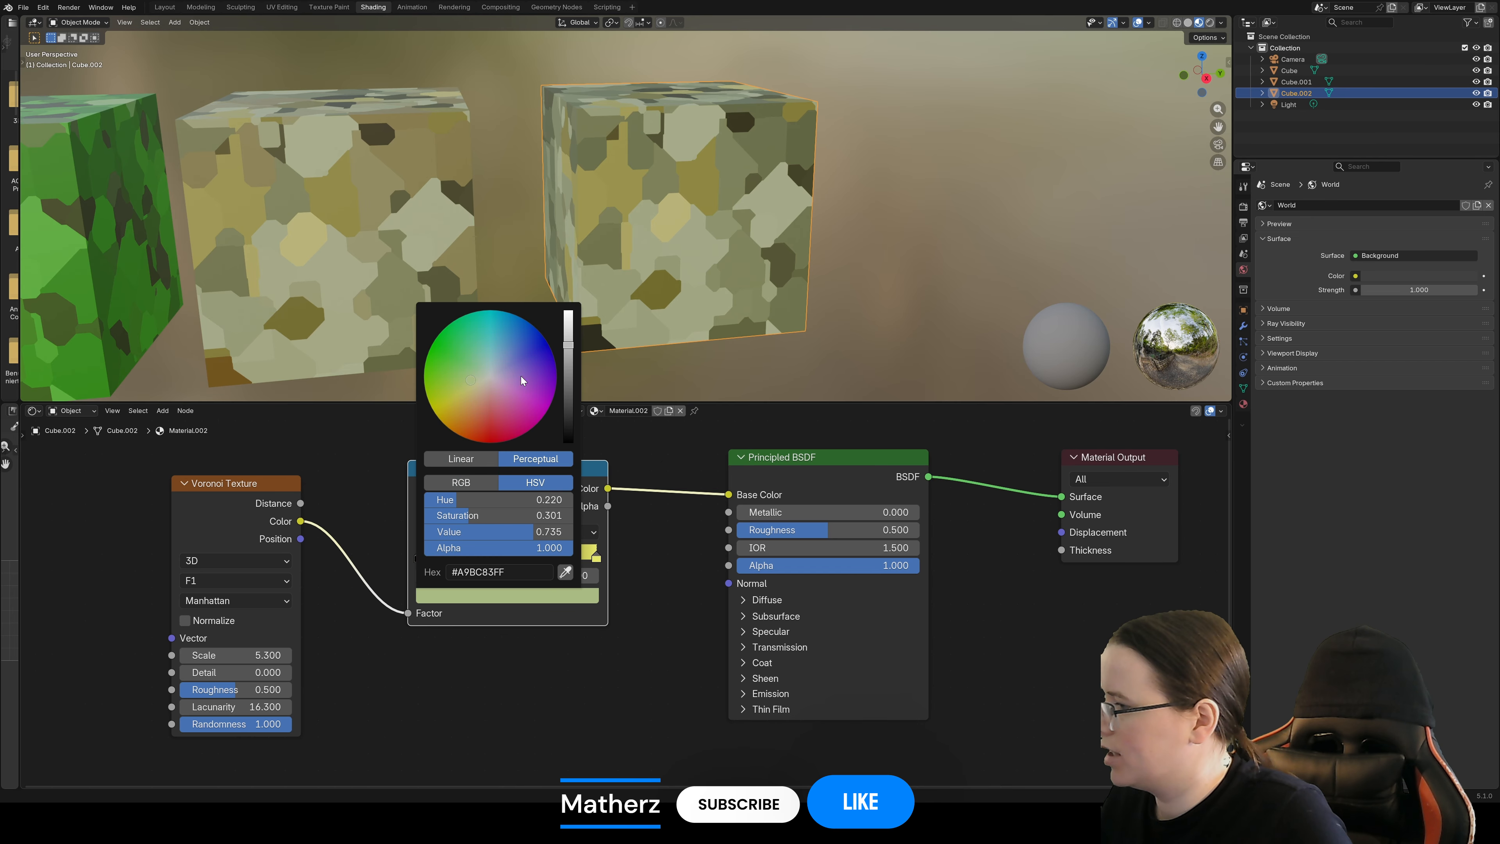
pyautogui.moveTo(491, 378); pyautogui.dragTo(487, 377)
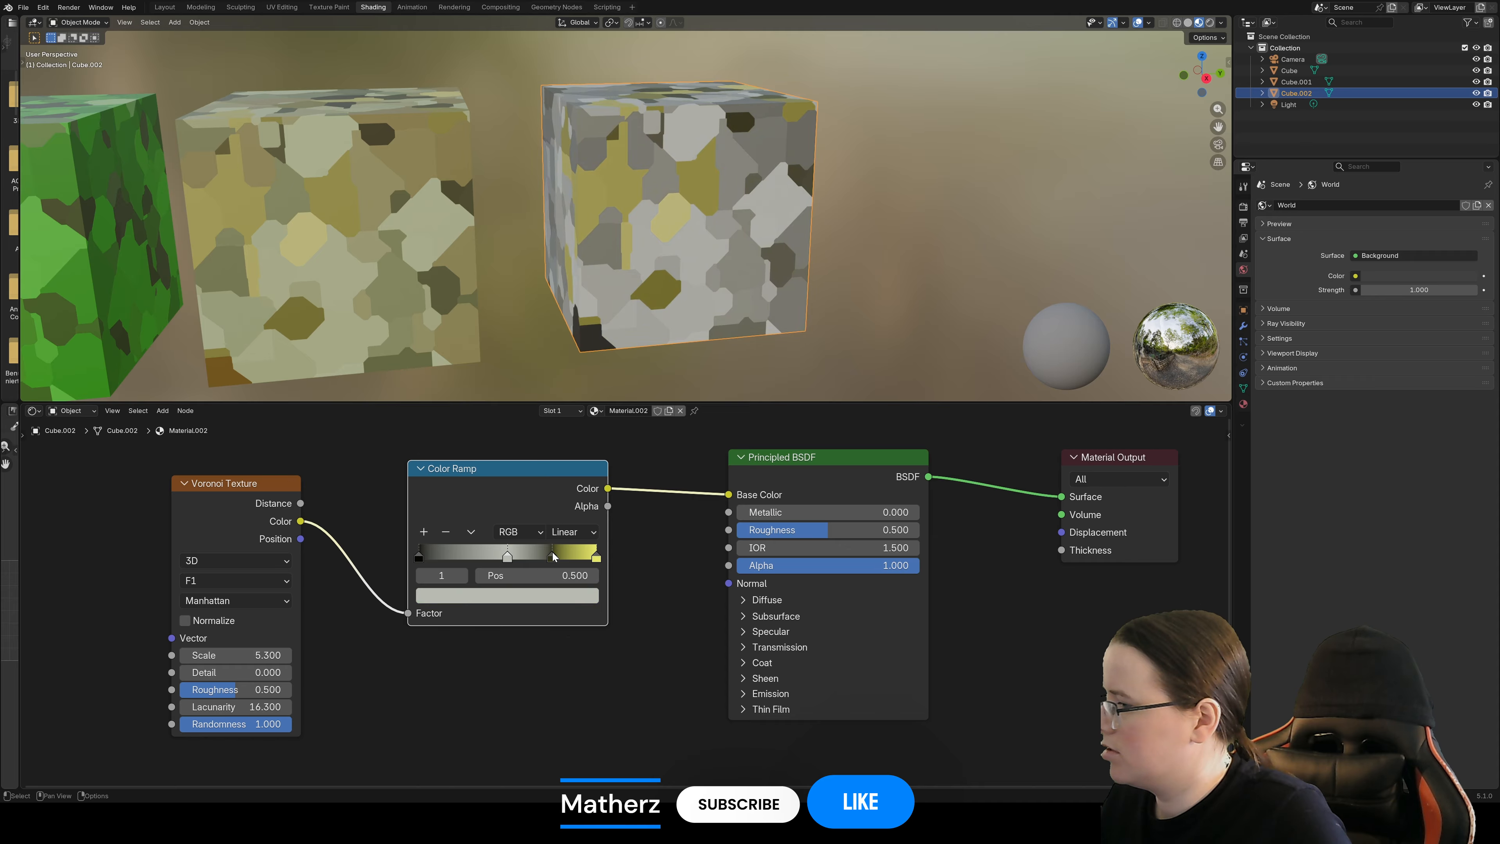
# - Color the third cube's Color Ramp stop at position 0.750 medium grey #6B706A
pyautogui.click(553, 558)
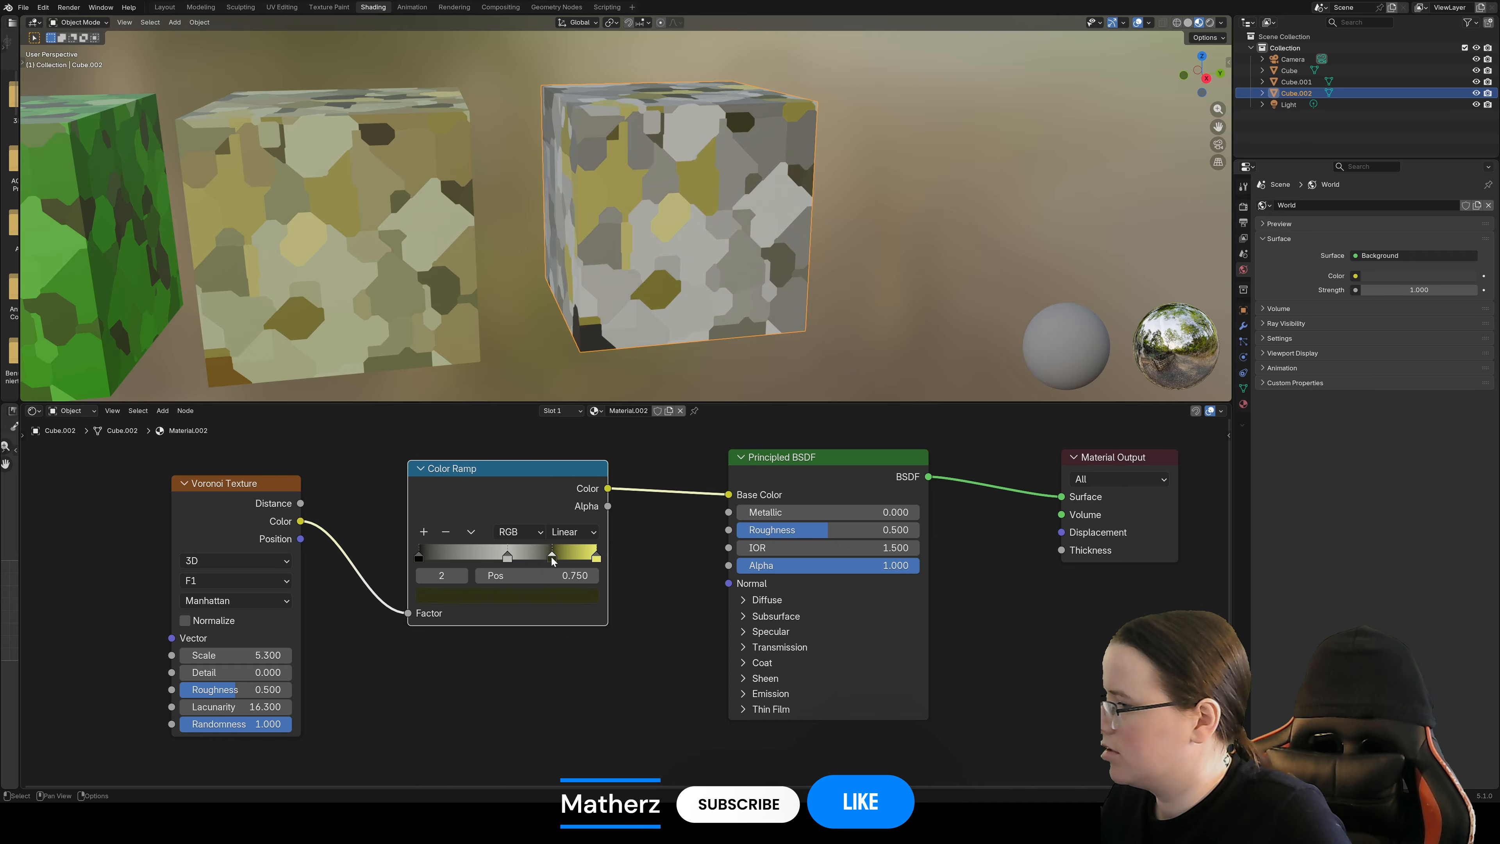
pyautogui.click(531, 591)
pyautogui.moveTo(468, 387); pyautogui.dragTo(480, 385)
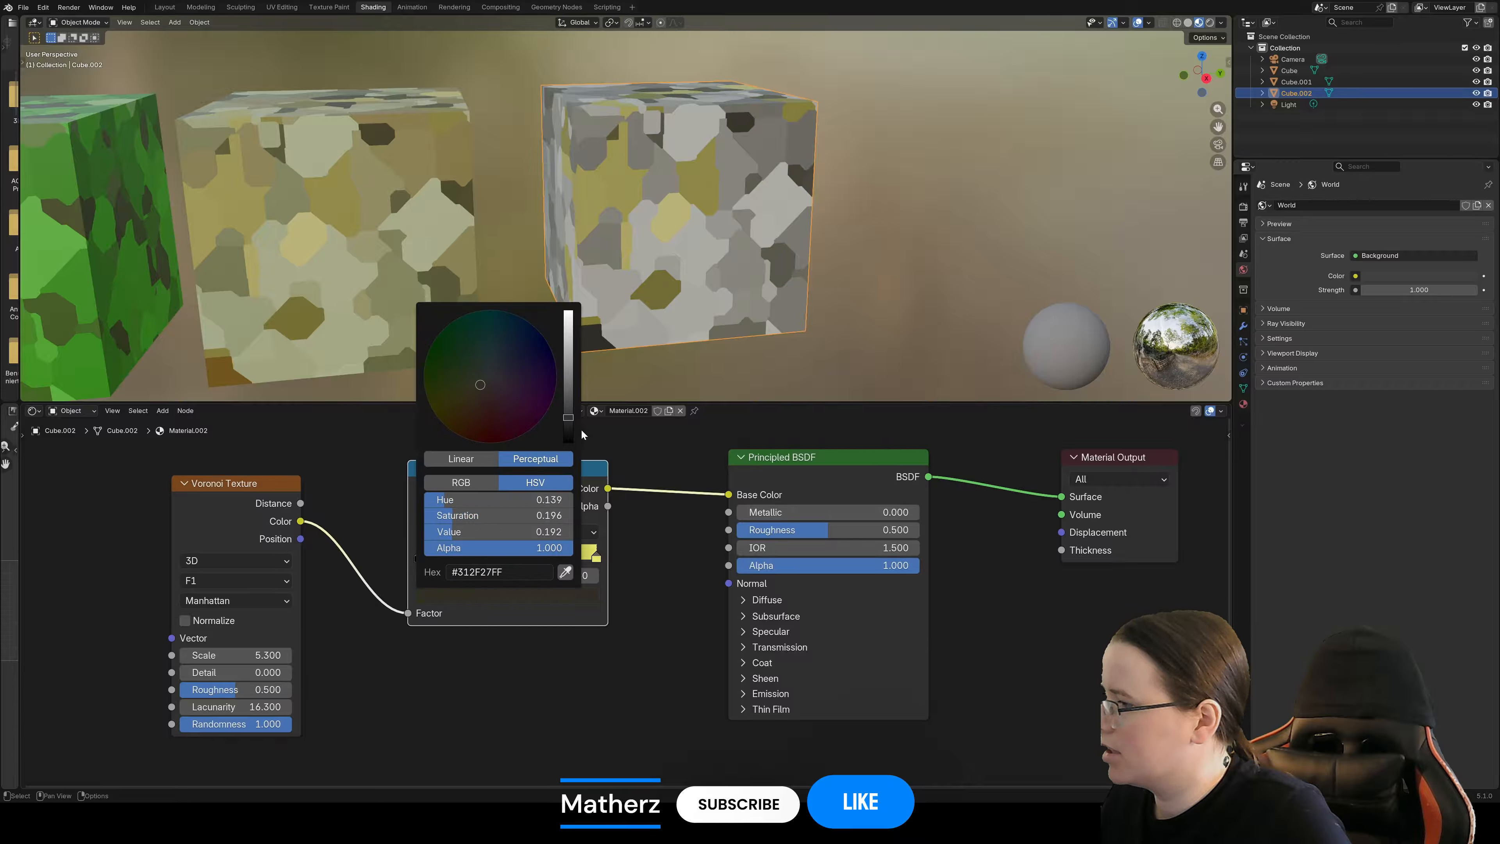
pyautogui.moveTo(569, 417); pyautogui.dragTo(488, 375)
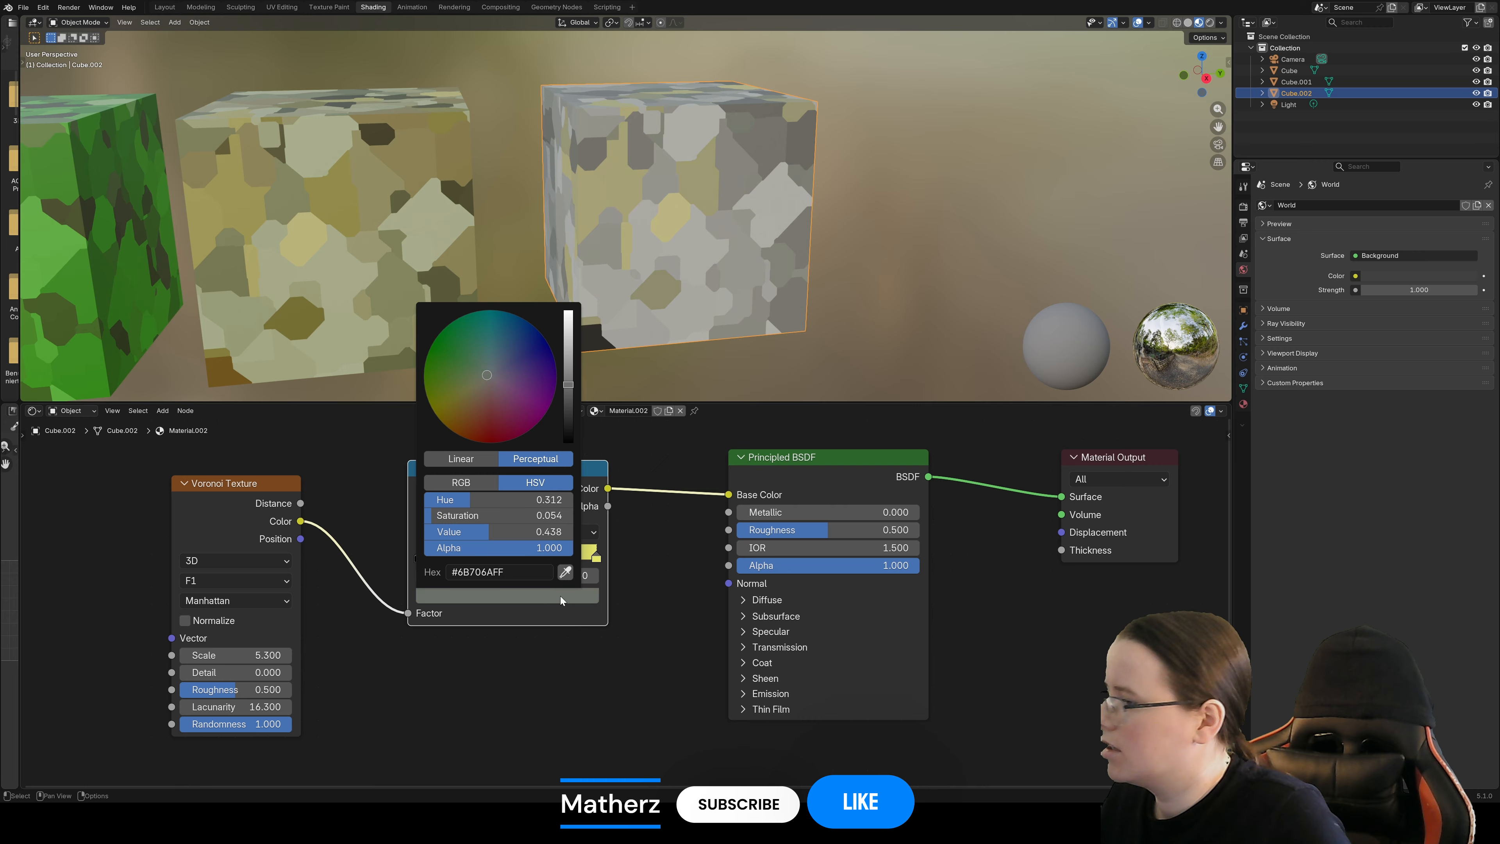
# - Color the third cube's last Color Ramp stop, at position 1.000, a muted greyish beige
pyautogui.click(595, 557)
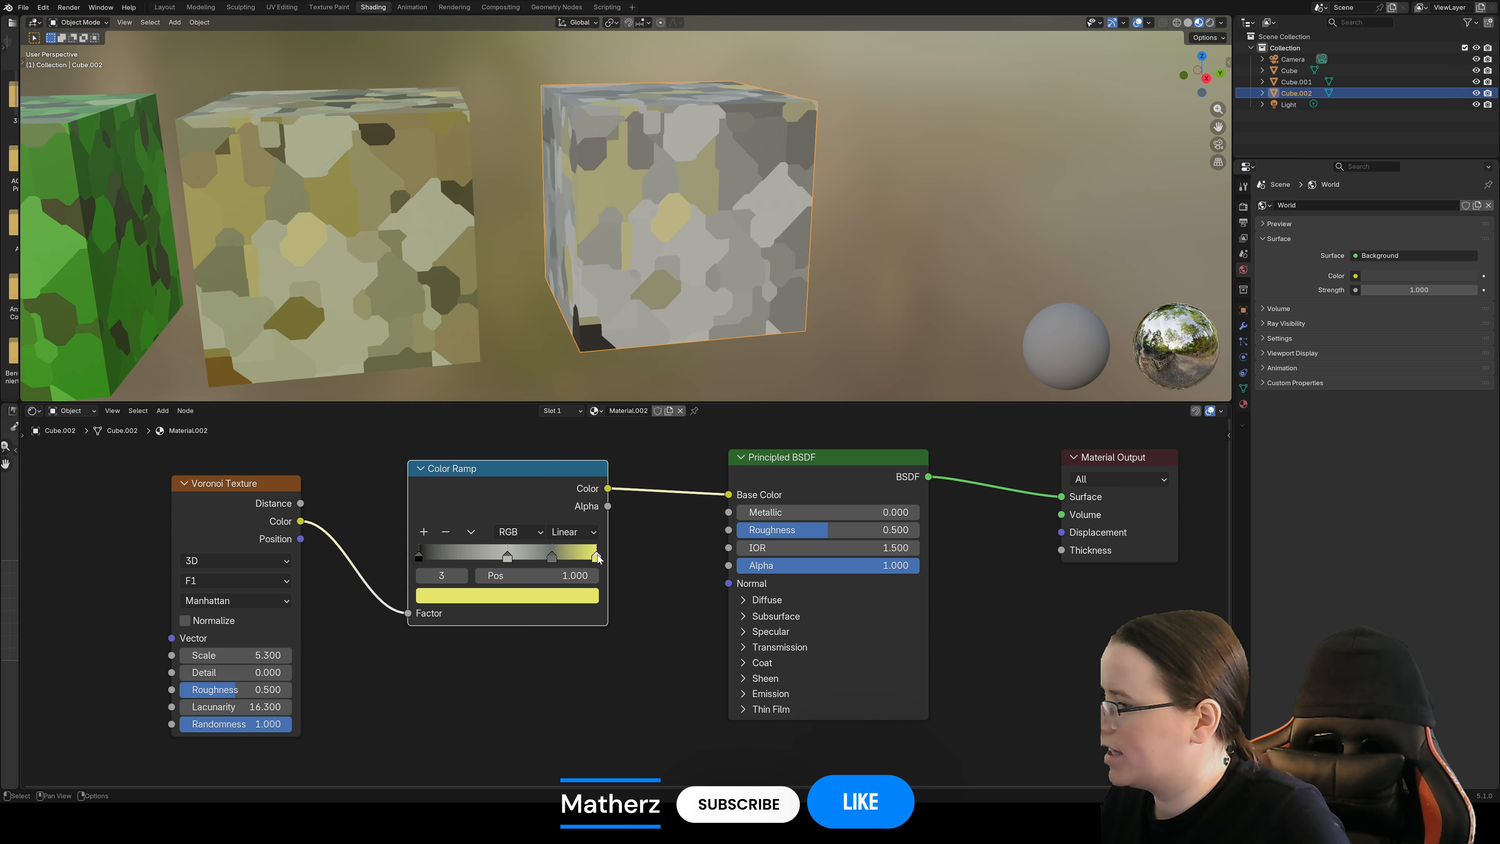
pyautogui.click(558, 596)
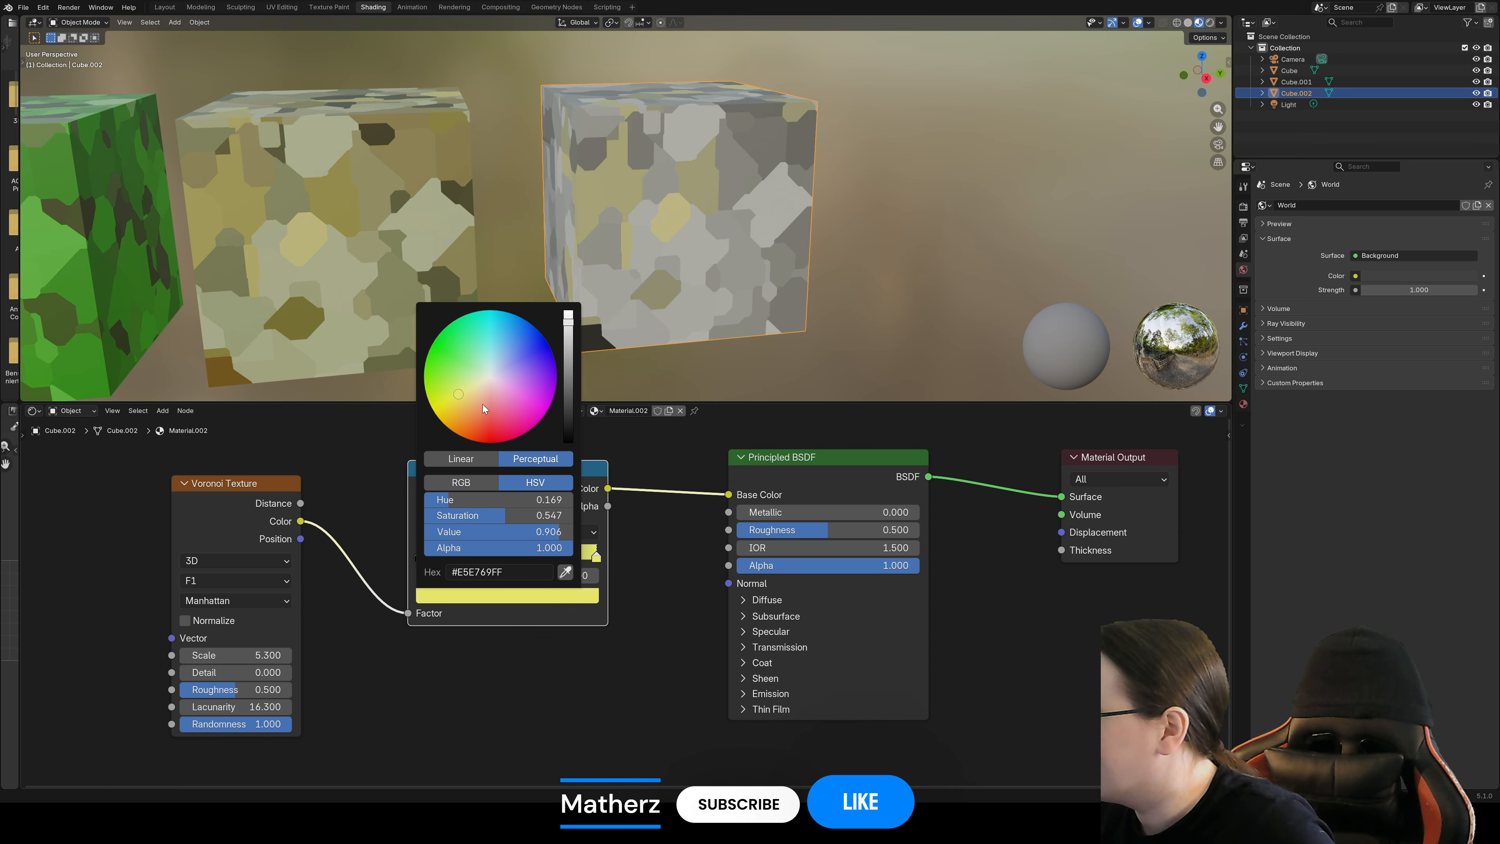
pyautogui.moveTo(487, 376); pyautogui.dragTo(482, 386)
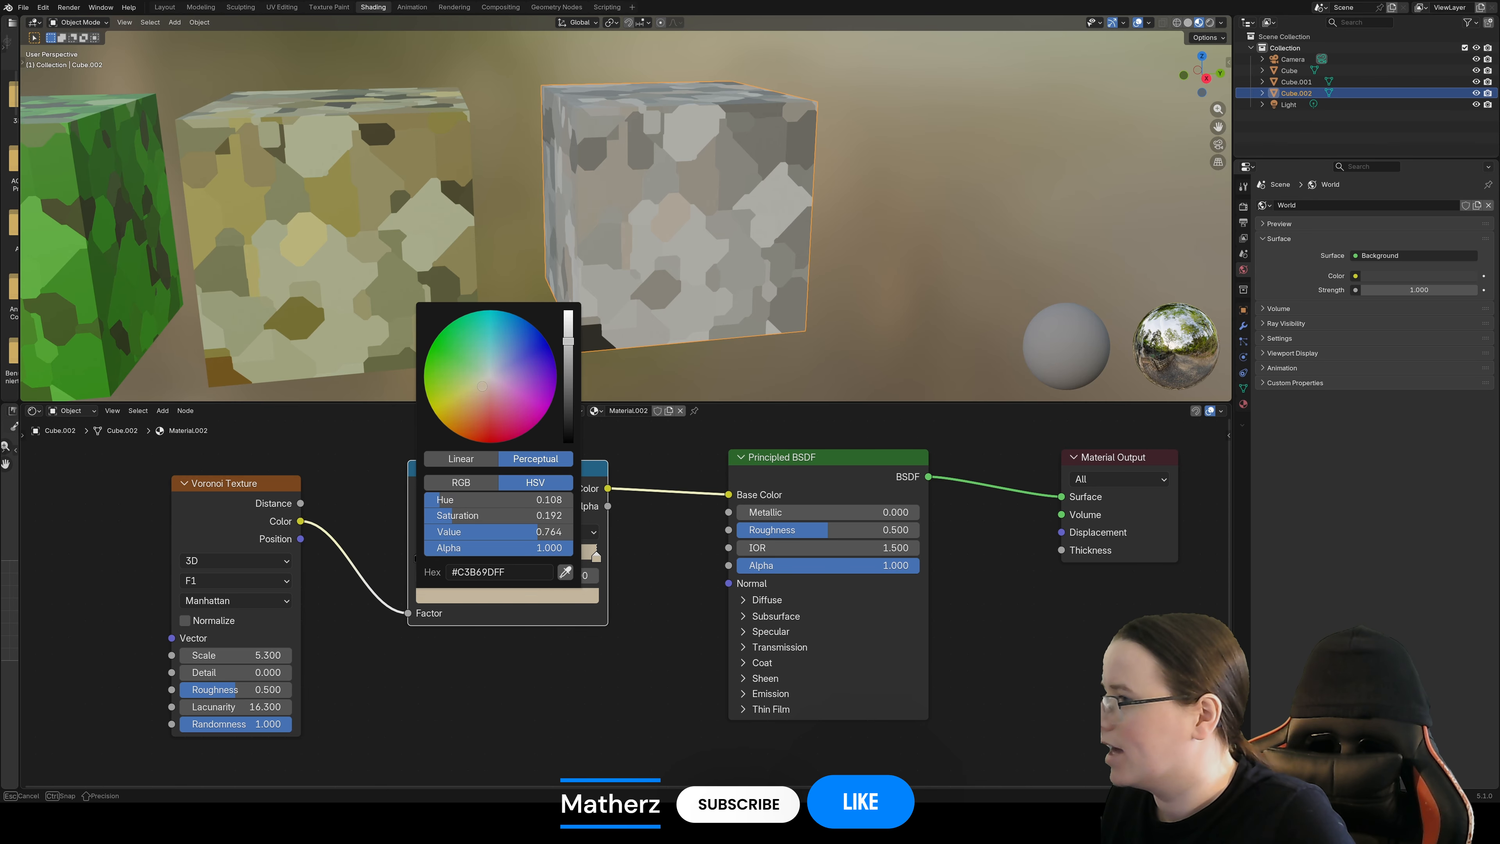
# - Move the third cube's near-black Color Ramp stop to position 0.157 to enlarge the dark patches
pyautogui.scroll(-3, 817, 270)
pyautogui.scroll(2, 817, 265)
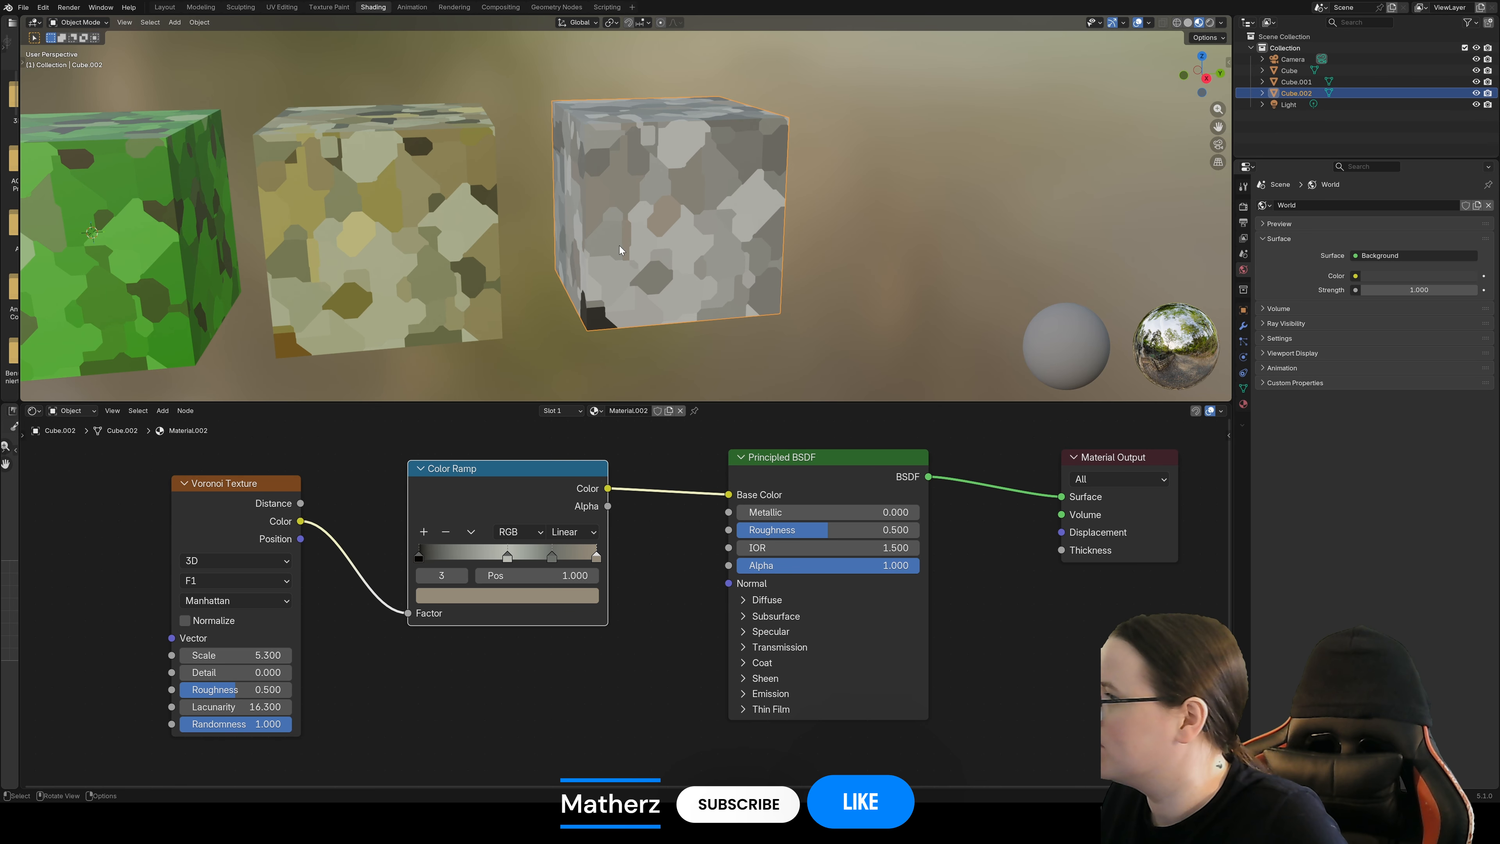
pyautogui.keyDown('shift'); pyautogui.moveTo(502, 231); pyautogui.dragTo(688, 224, button='middle'); pyautogui.keyUp('shift')
pyautogui.moveTo(881, 277); pyautogui.dragTo(632, 267, button='middle')
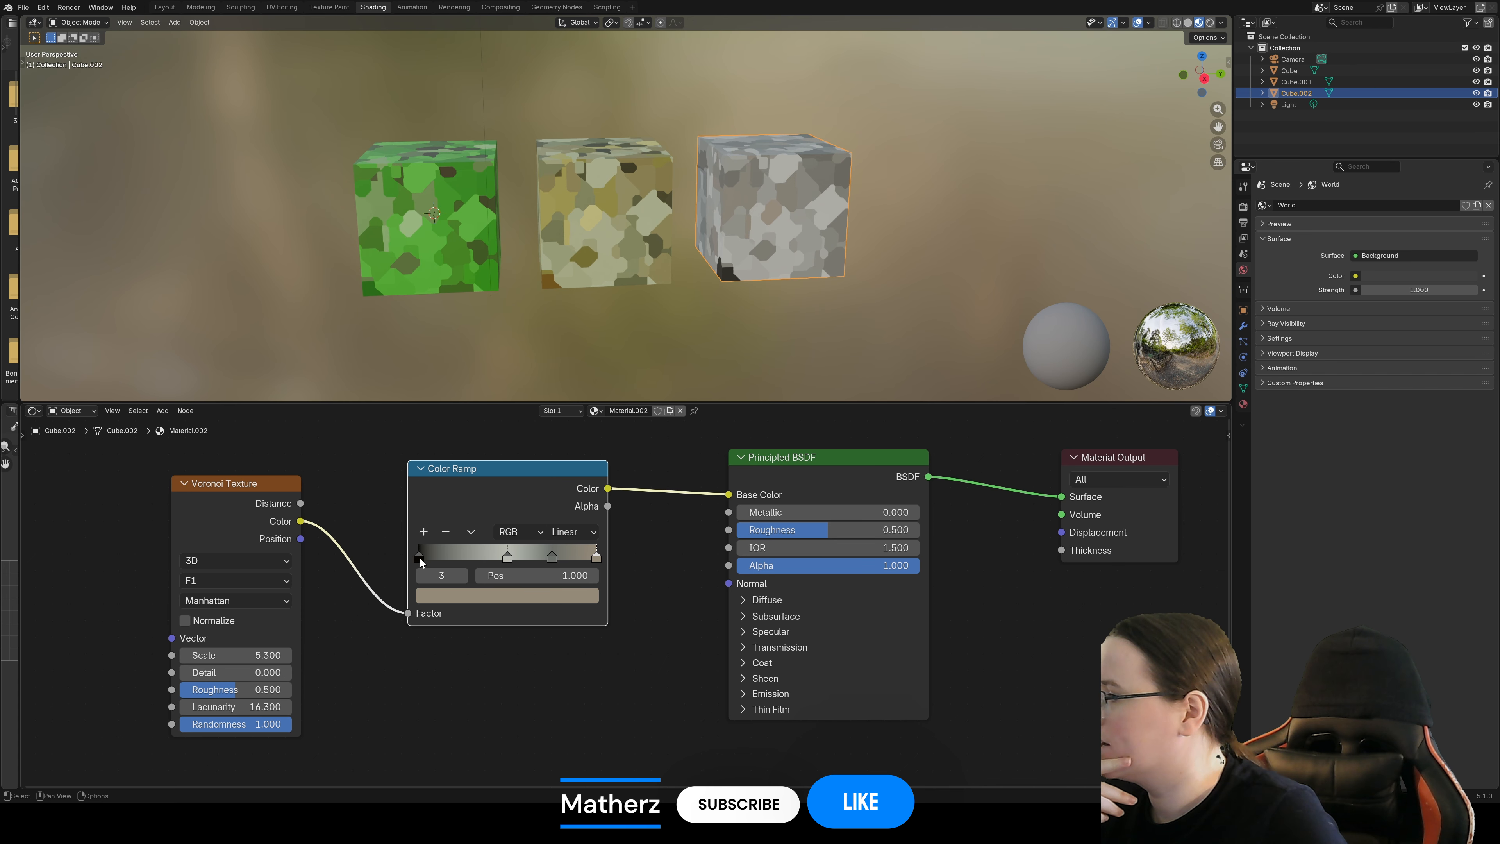
pyautogui.moveTo(420, 559); pyautogui.dragTo(450, 555)
pyautogui.scroll(2, 802, 225)
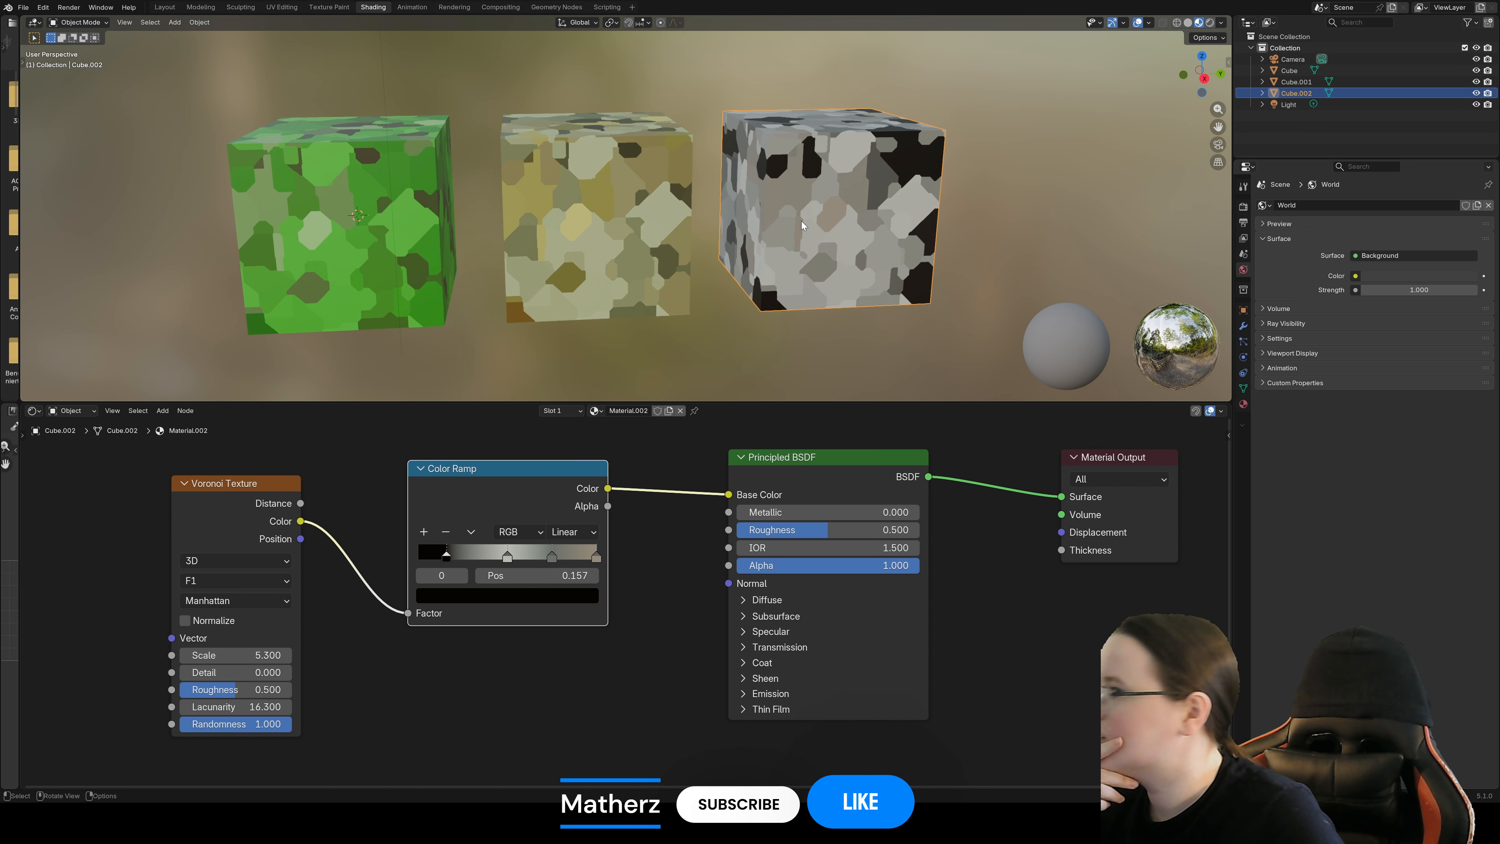